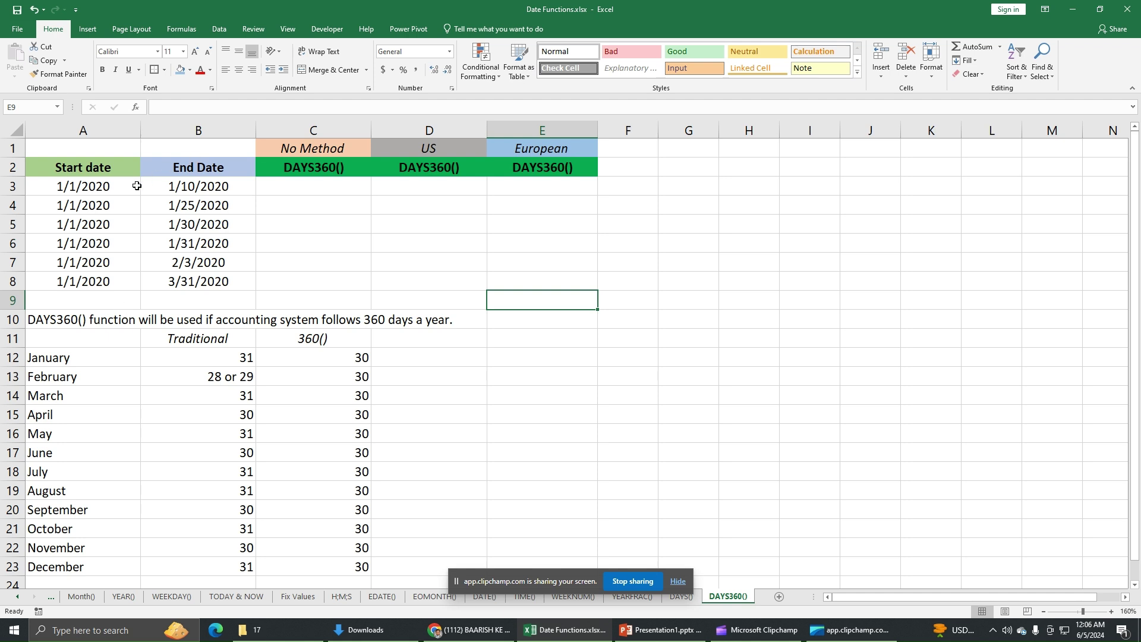
Examine the start and end dates, the DAYS360() note, and the month lengths in the Traditional and 360() columns.
{"action": "left_click_drag", "start_coordinate": [124, 188], "coordinate": [159, 190]}
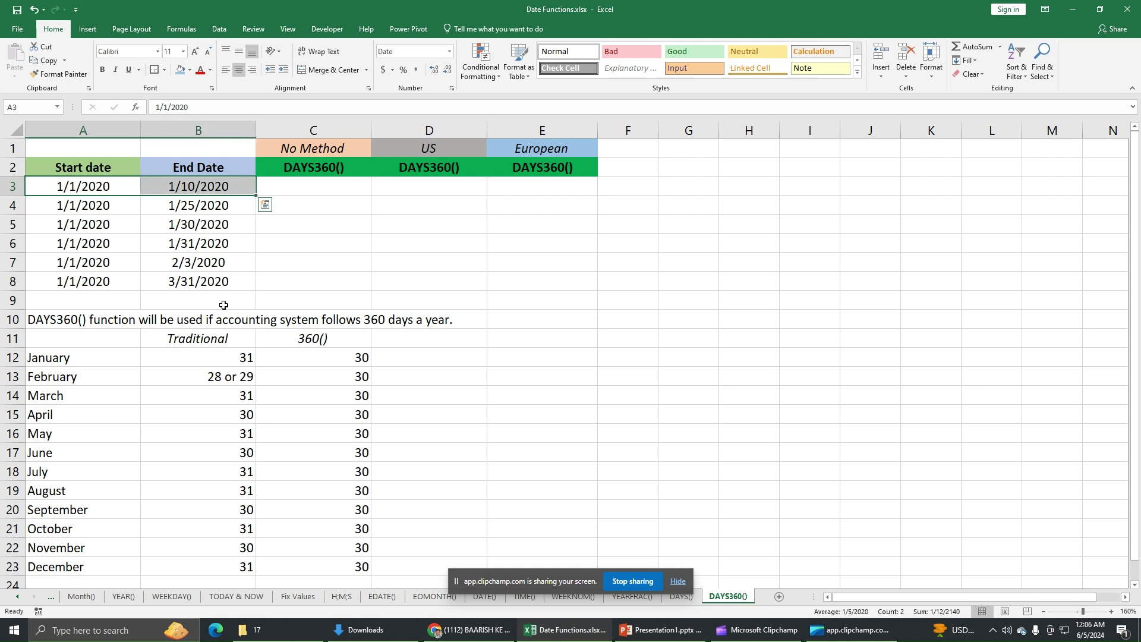
{"action": "left_click", "coordinate": [51, 322]}
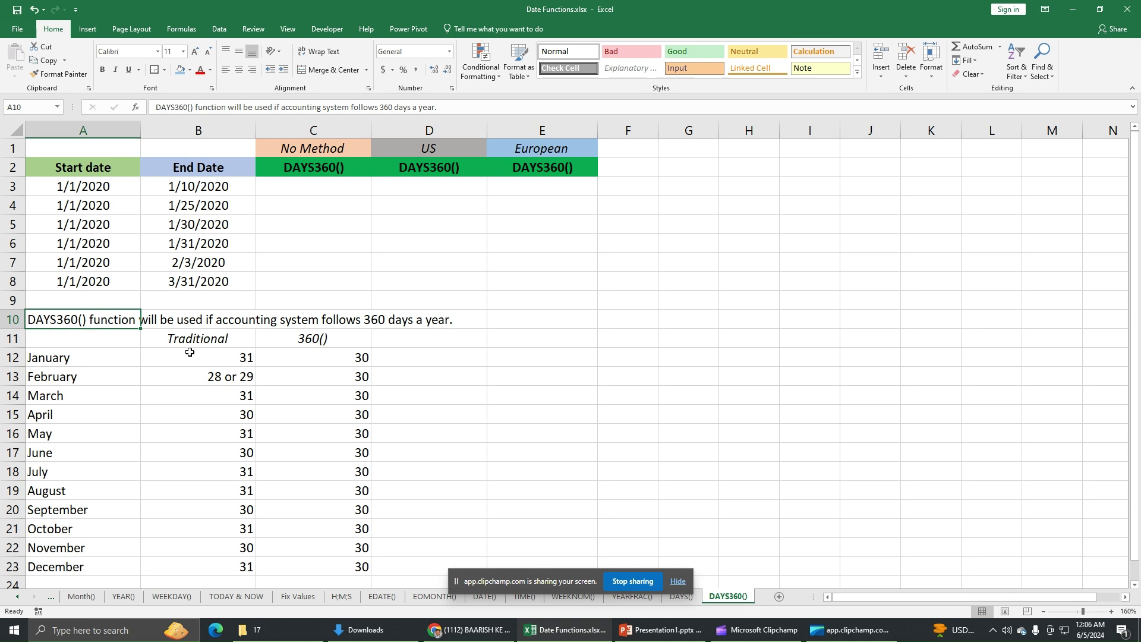
{"action": "left_click", "coordinate": [98, 360]}
{"action": "left_click", "coordinate": [199, 364]}
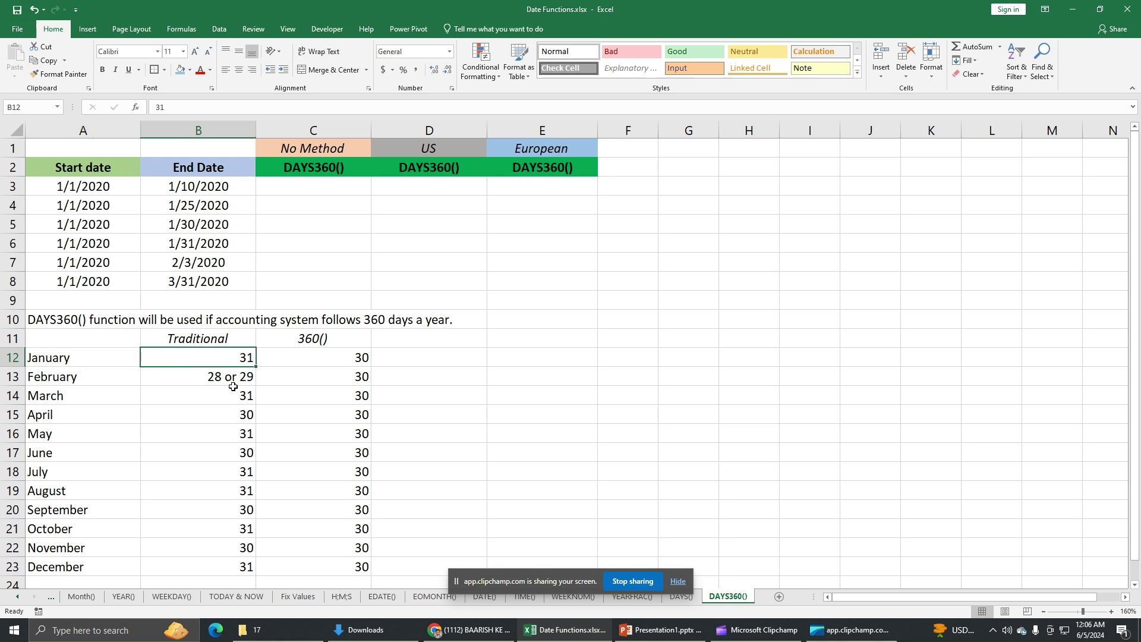
{"action": "left_click", "coordinate": [286, 343]}
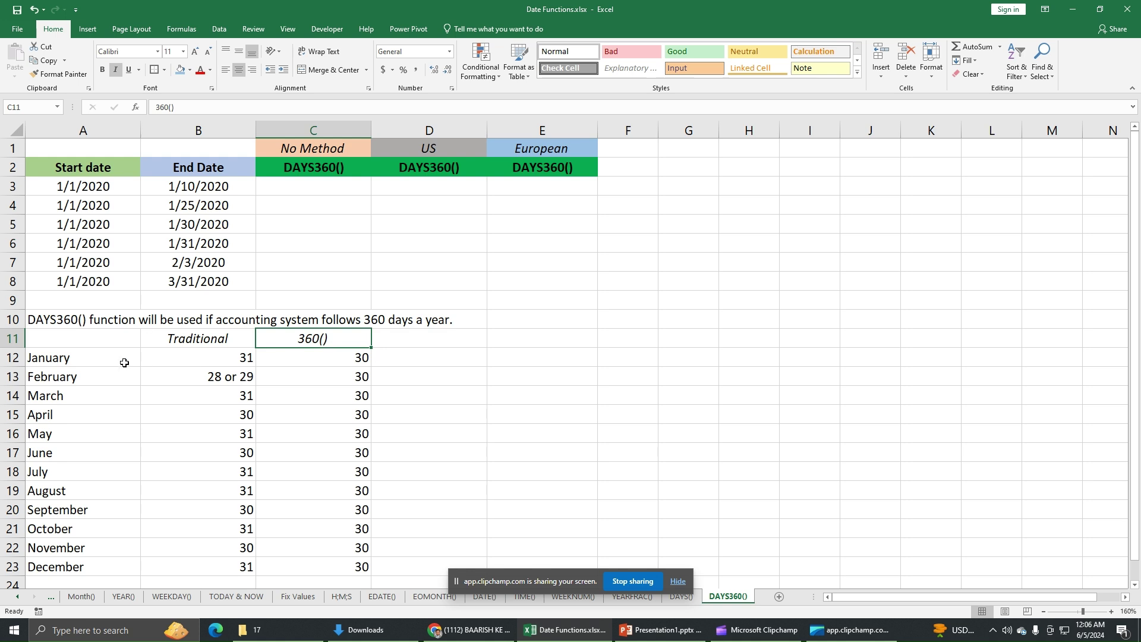
{"action": "left_click", "coordinate": [357, 361]}
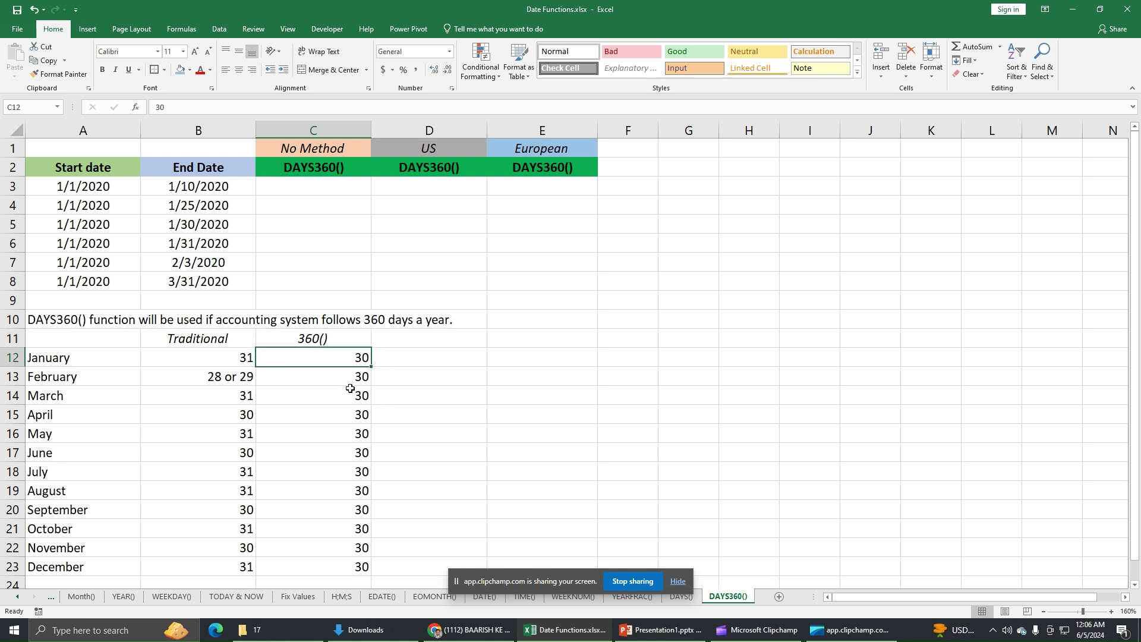
{"action": "left_click_drag", "start_coordinate": [335, 382], "coordinate": [339, 564]}
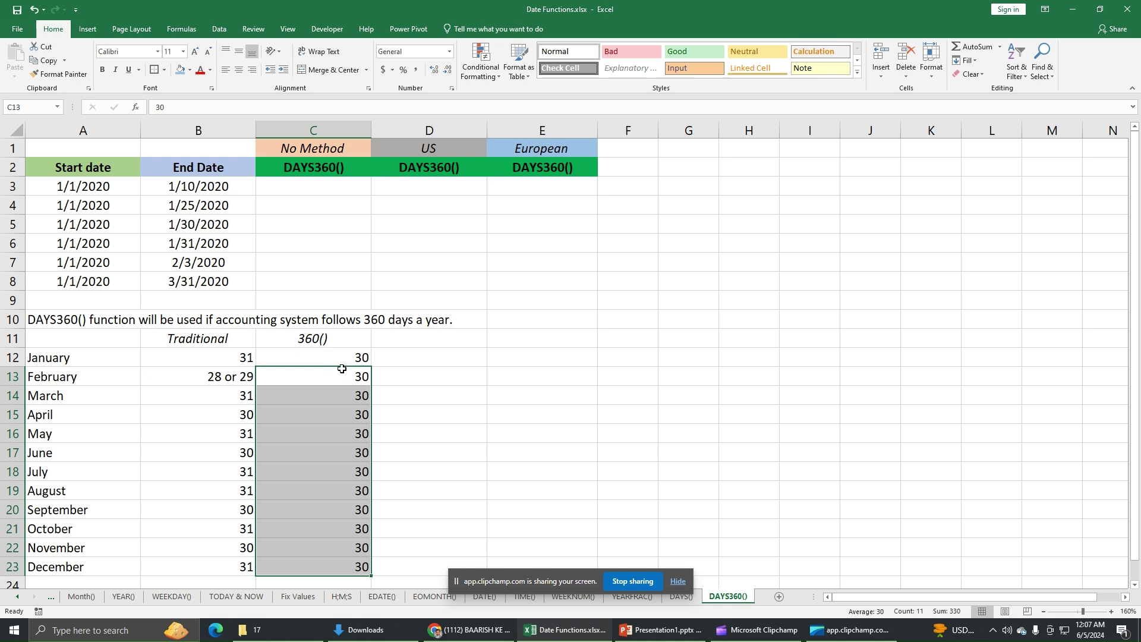
{"action": "left_click", "coordinate": [209, 374]}
{"action": "key", "text": "Down"}
{"action": "key", "text": "Down"}
{"action": "key", "text": "Down"}
{"action": "key", "text": "Down"}
{"action": "key", "text": "Down"}
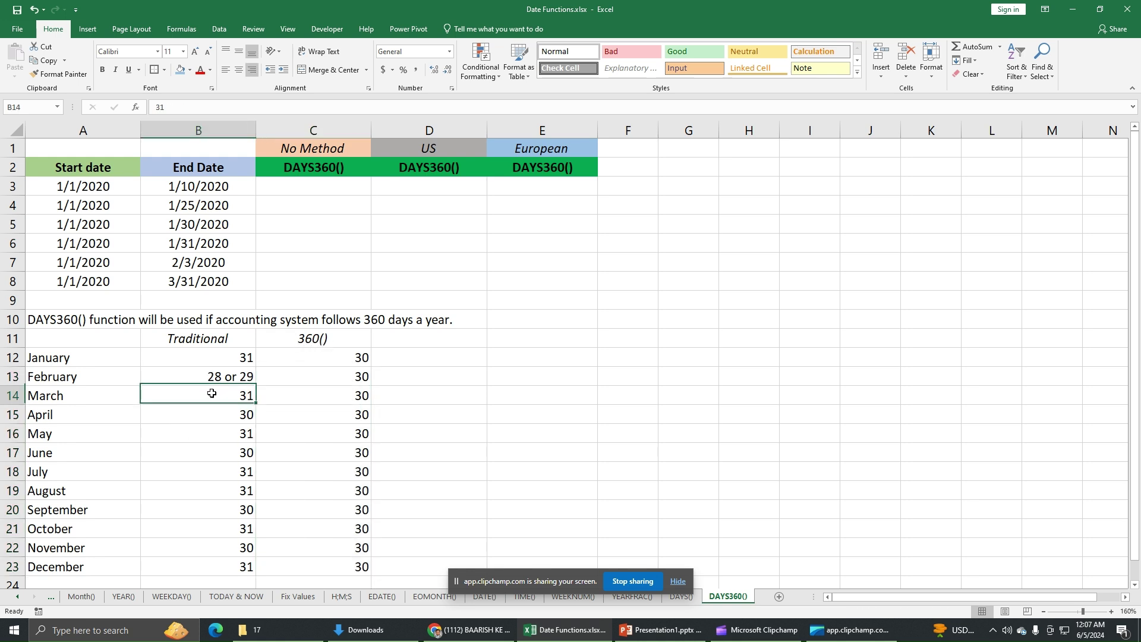
{"action": "key", "text": "Down"}
{"action": "key", "text": "Down"}
{"action": "key", "text": "Down"}
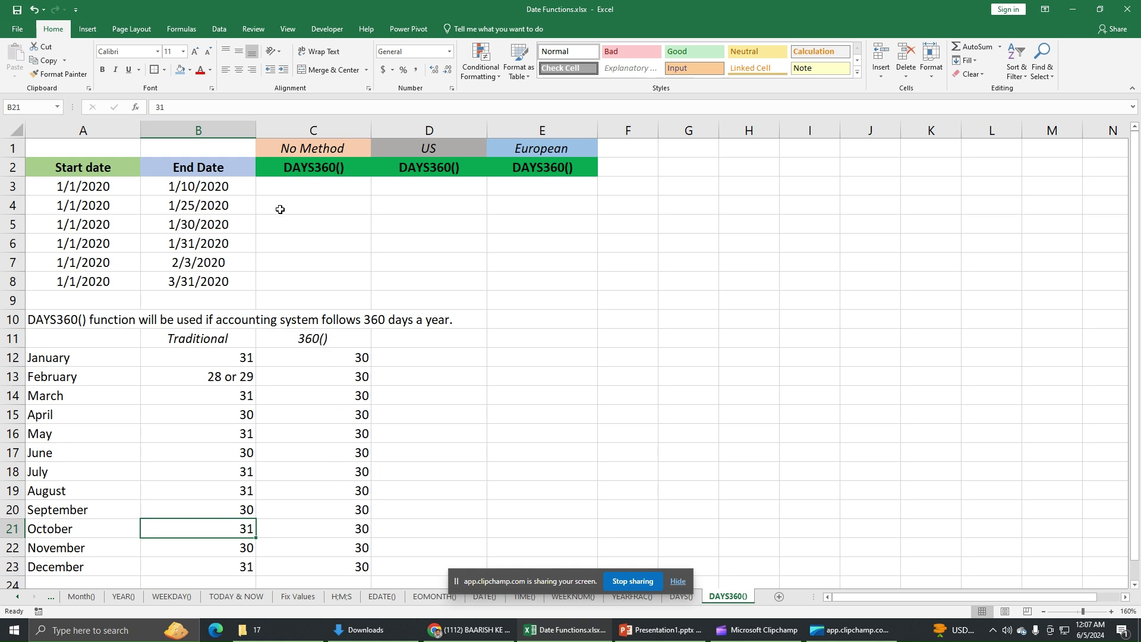
Enter =DAYS360(A3,B3) in C3 under No Method and fill the formula down to C8.
{"action": "left_click", "coordinate": [279, 187]}
{"action": "type", "text": "="}
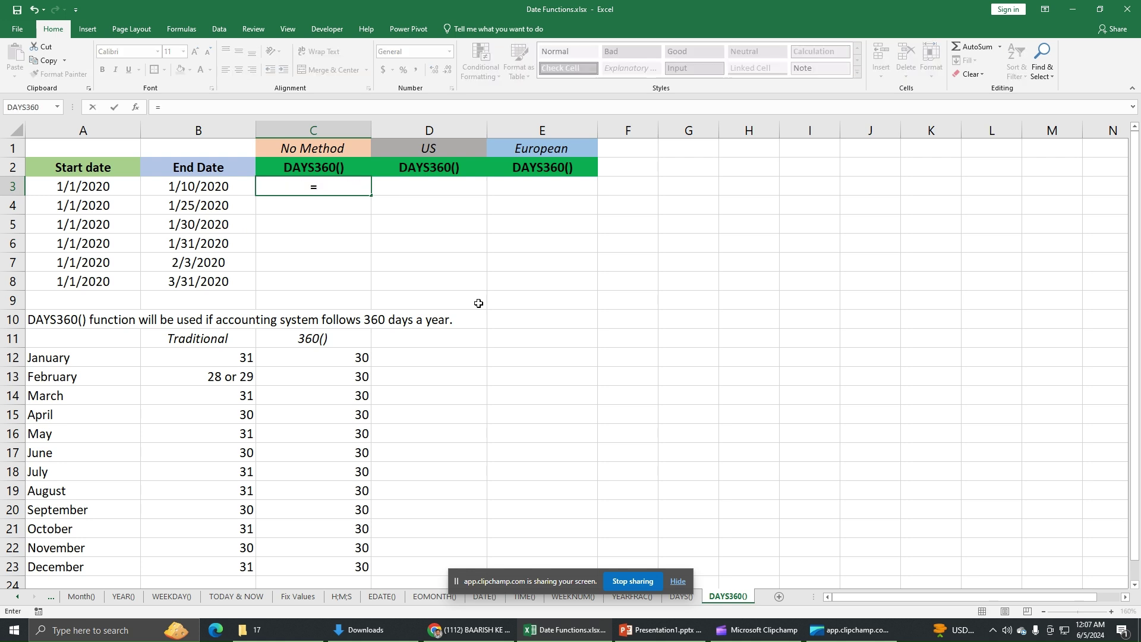
{"action": "type", "text": "DAYS"}
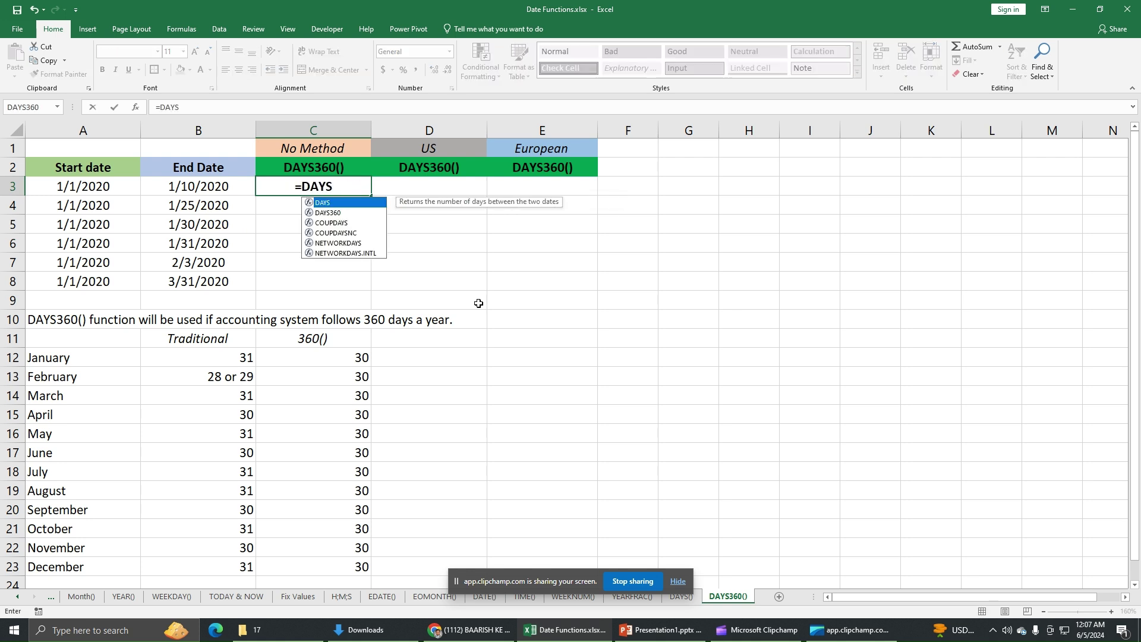
{"action": "type", "text": "3"}
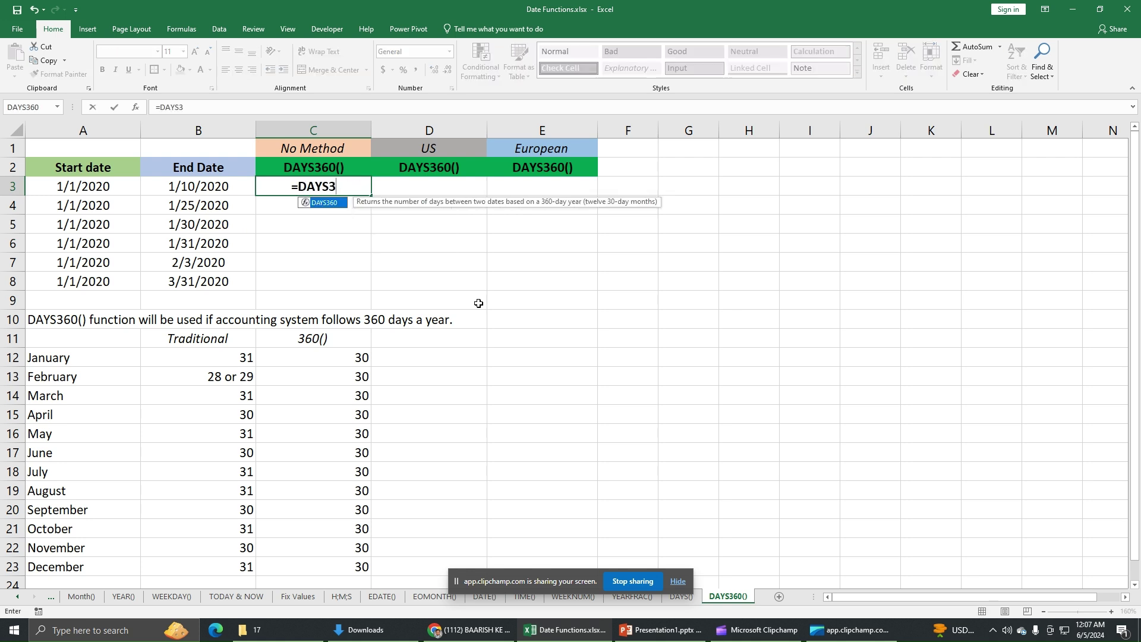
{"action": "double_click", "coordinate": [334, 202]}
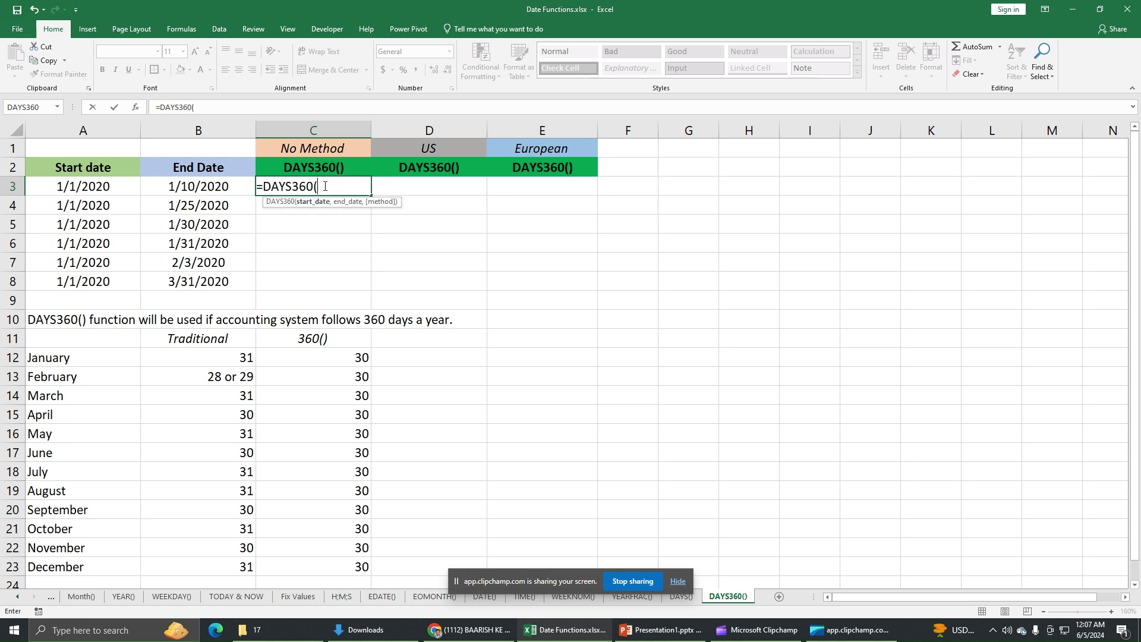
{"action": "left_click", "coordinate": [110, 190]}
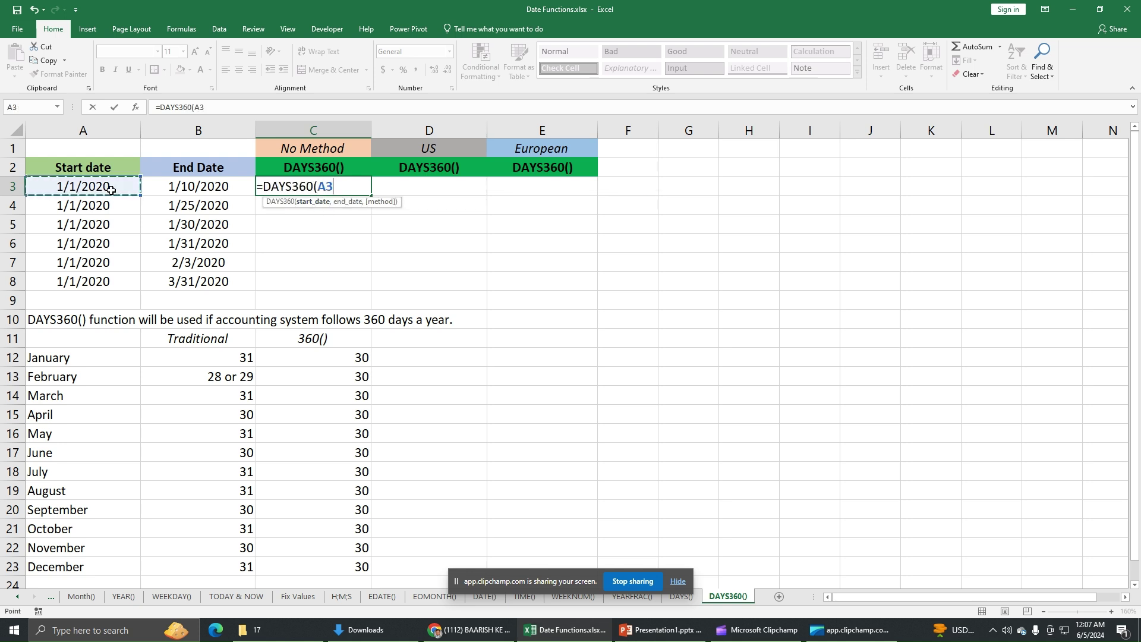
{"action": "type", "text": ","}
{"action": "left_click", "coordinate": [172, 189]}
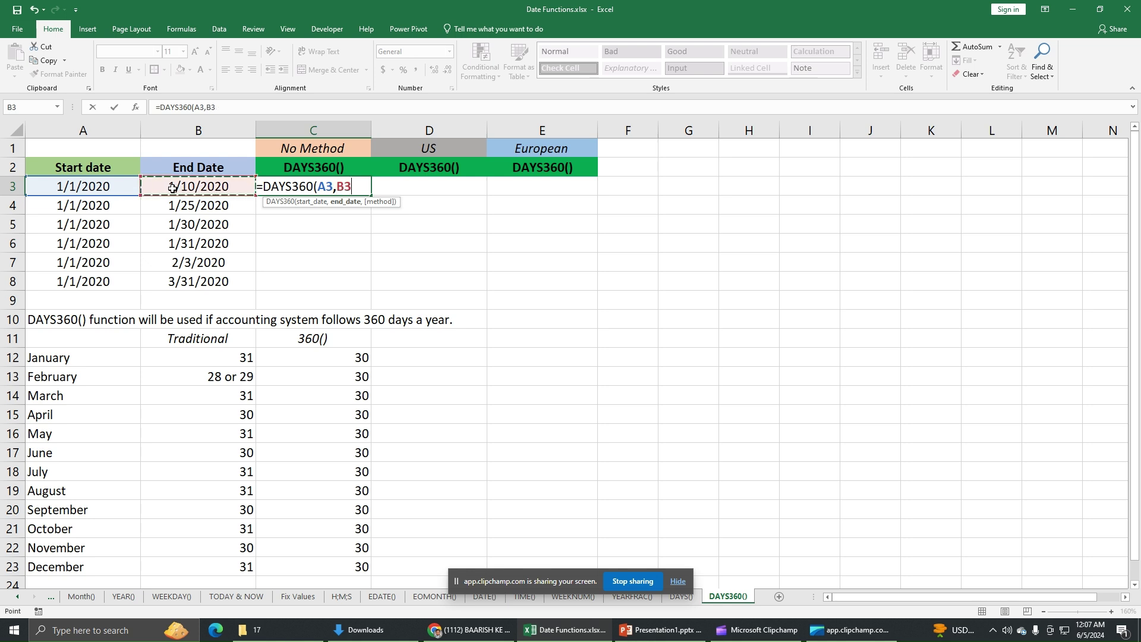
{"action": "type", "text": ","}
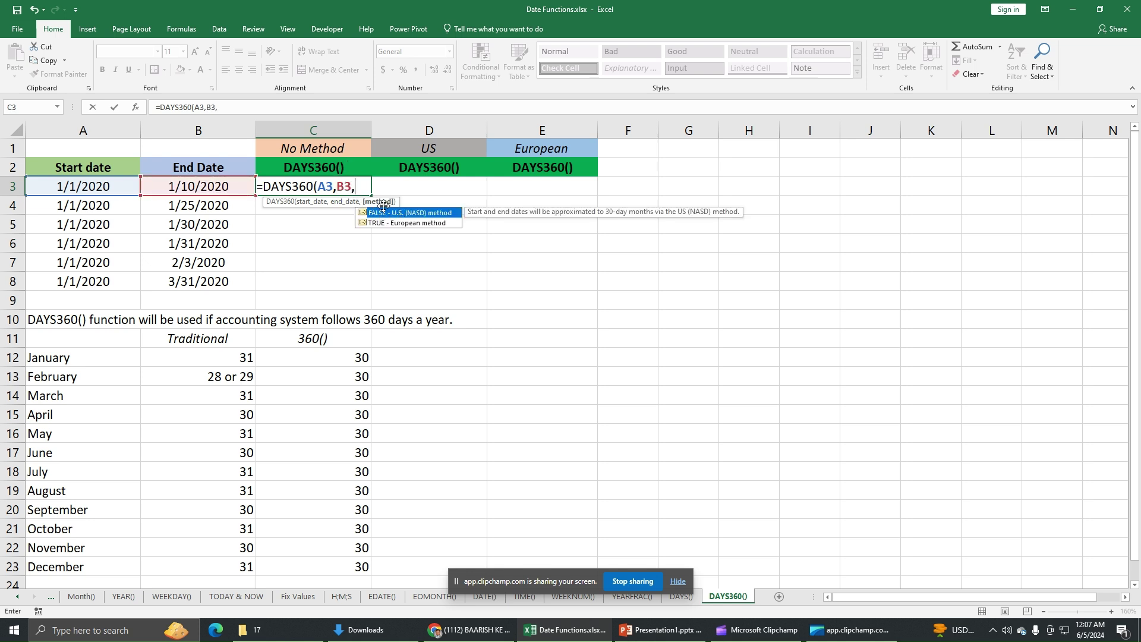
{"action": "left_click", "coordinate": [257, 108]}
{"action": "key", "text": "BackSpace"}
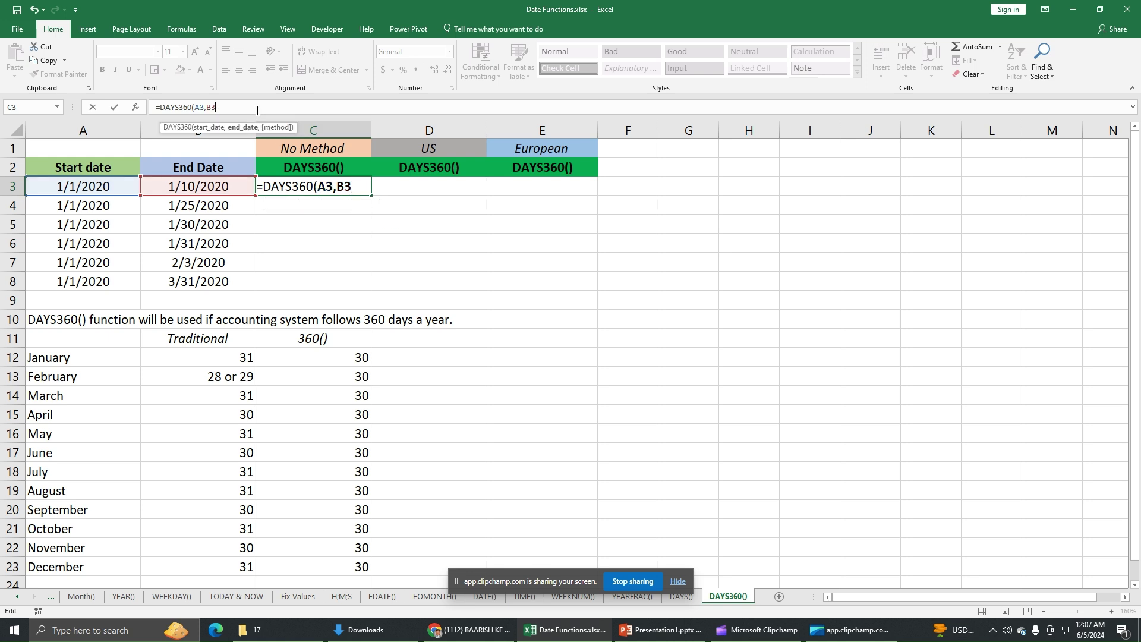
{"action": "type", "text": ")"}
{"action": "key", "text": "Return"}
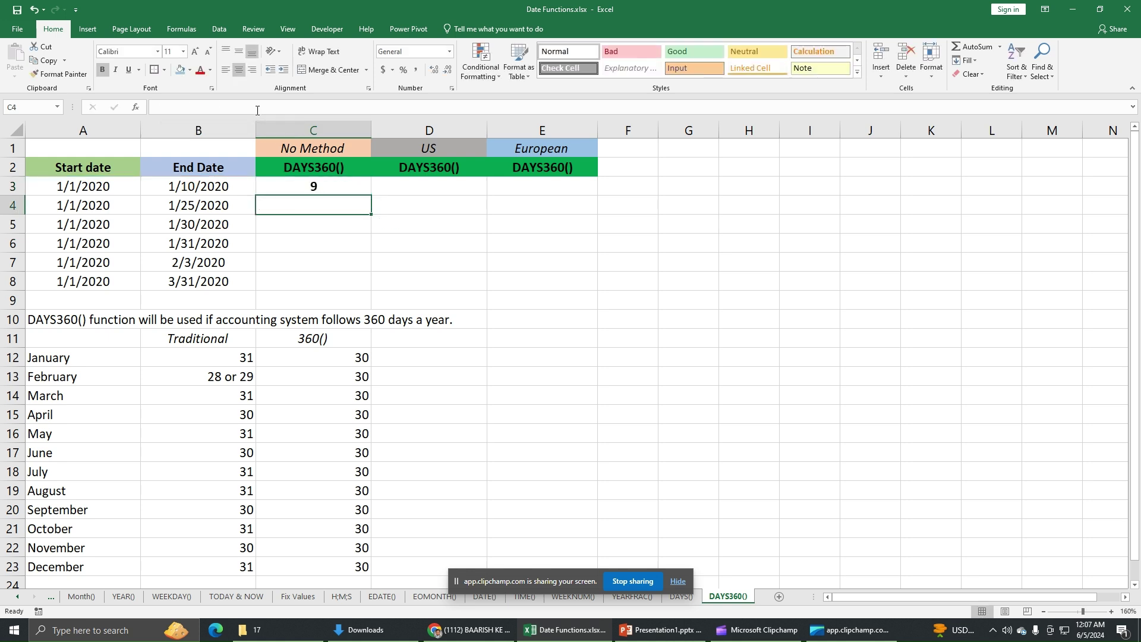
{"action": "left_click", "coordinate": [358, 185]}
{"action": "left_click_drag", "start_coordinate": [371, 195], "coordinate": [390, 280]}
Enter =DAYS360(A3,B3,FALSE) in D3 for the US method and fill the formula down to D8.
{"action": "left_click", "coordinate": [413, 189]}
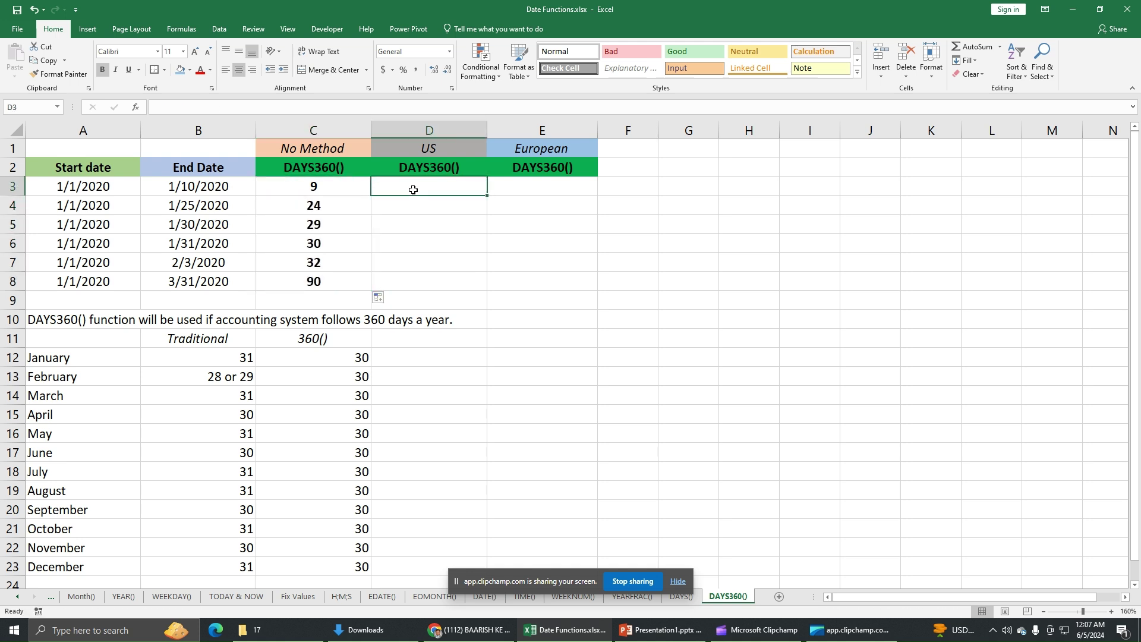
{"action": "left_click", "coordinate": [170, 107]}
{"action": "type", "text": "=DAS"}
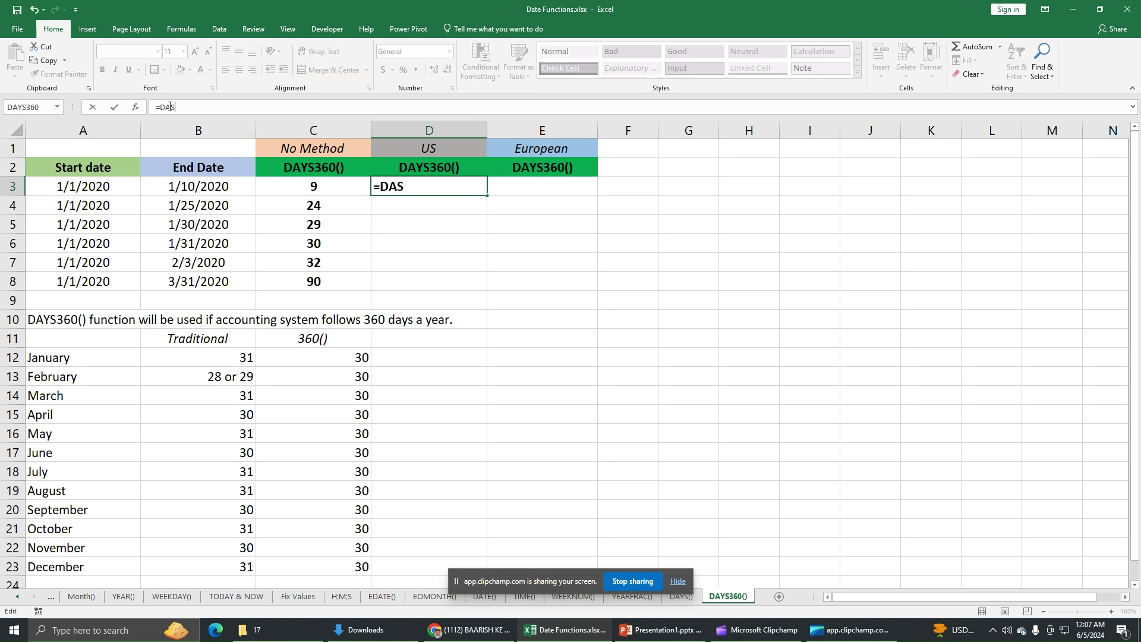
{"action": "key", "text": "BackSpace"}
{"action": "type", "text": "YS"}
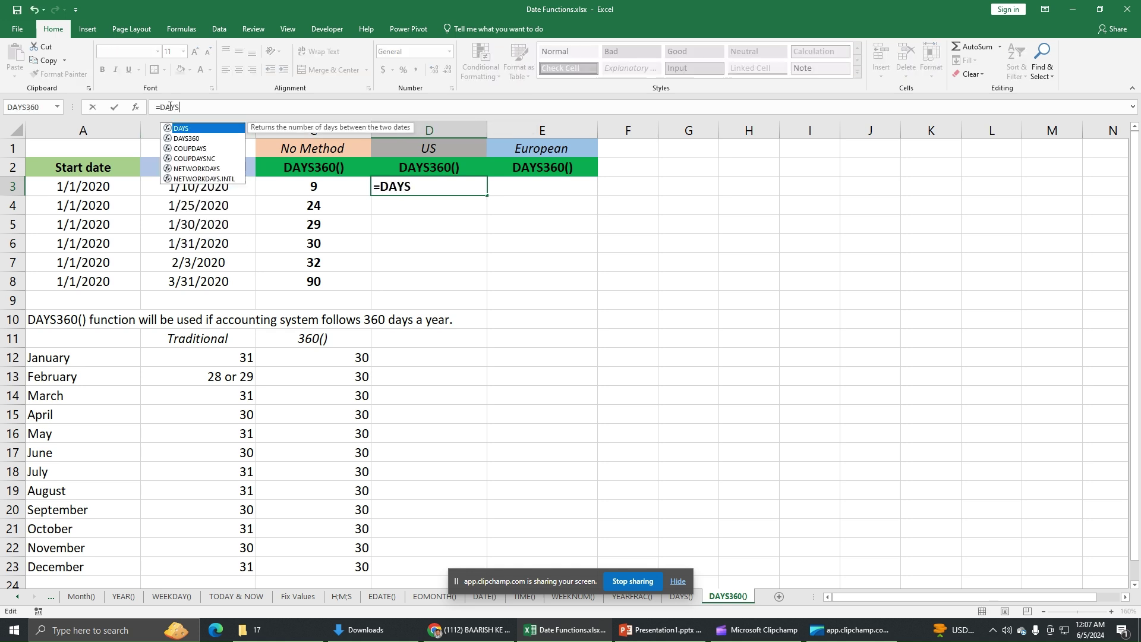
{"action": "double_click", "coordinate": [185, 139]}
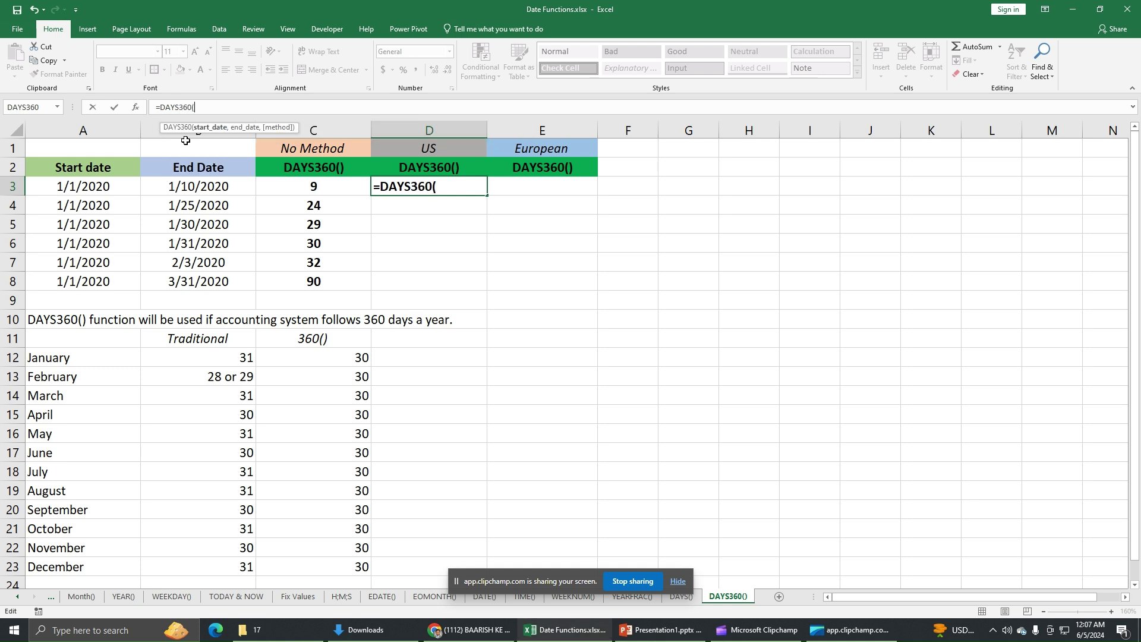
{"action": "left_click", "coordinate": [90, 187]}
{"action": "type", "text": ","}
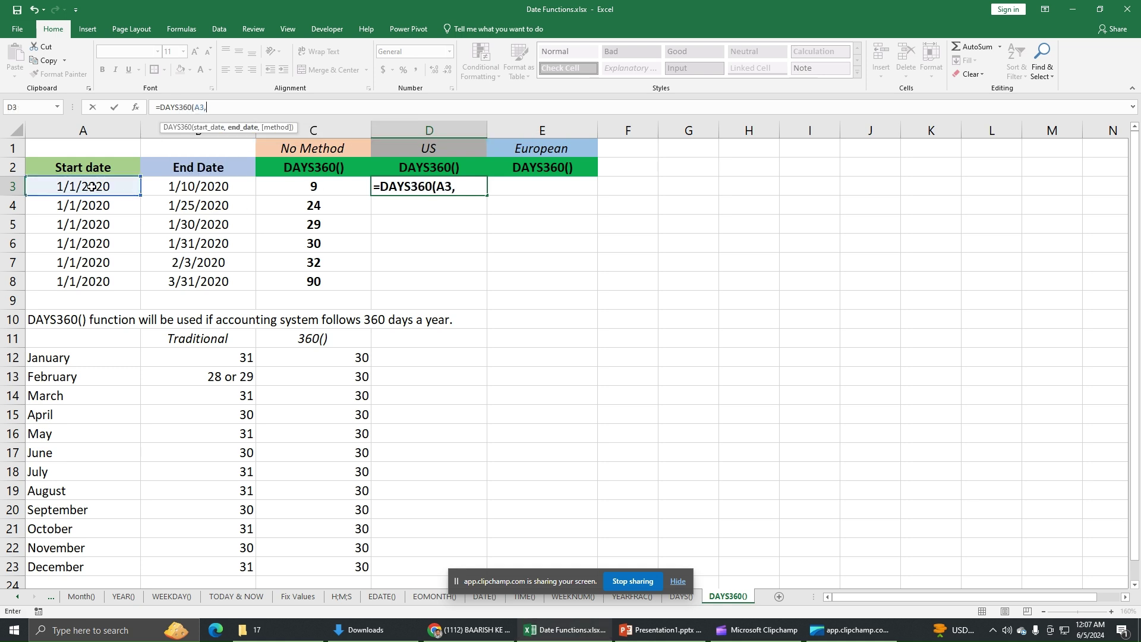
{"action": "left_click", "coordinate": [199, 188]}
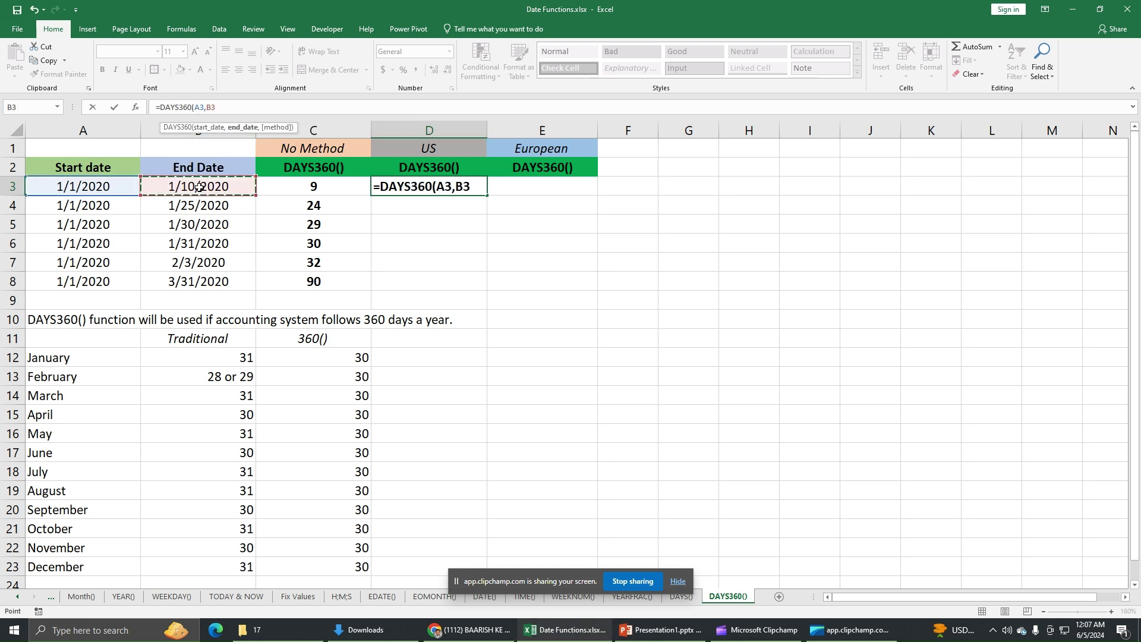
{"action": "type", "text": ","}
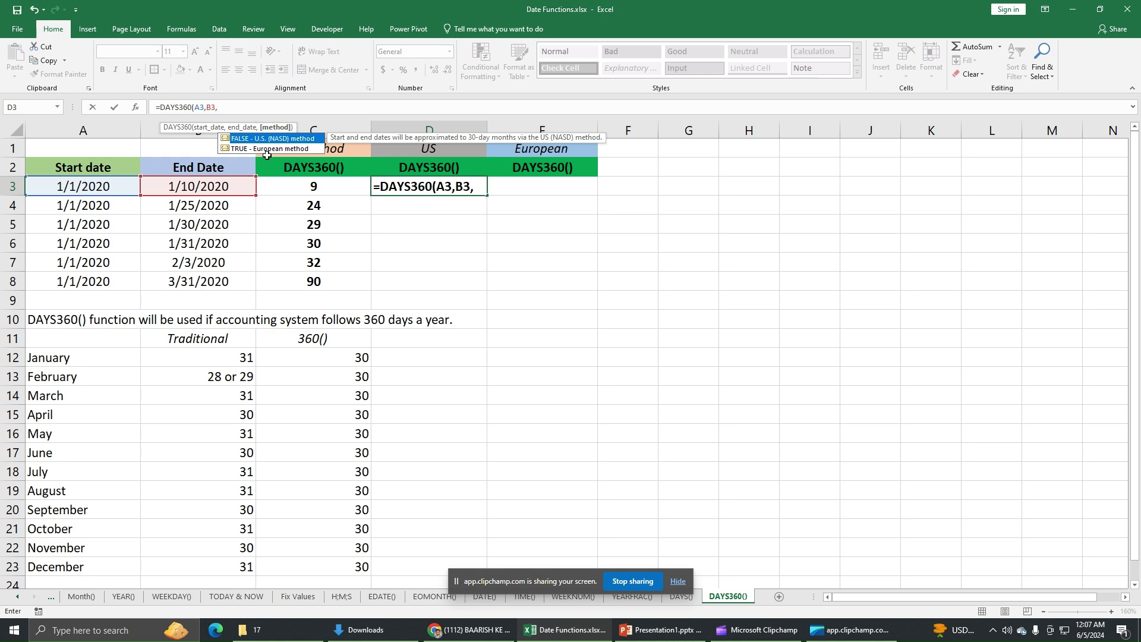
{"action": "double_click", "coordinate": [298, 142]}
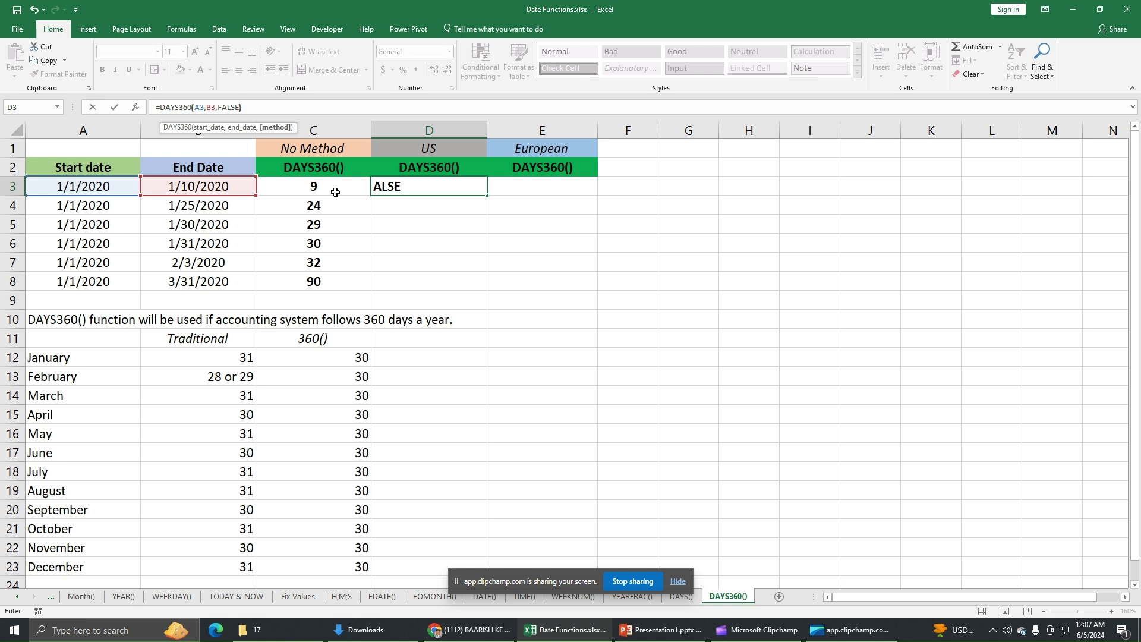
{"action": "key", "text": "Return"}
{"action": "left_click", "coordinate": [471, 188]}
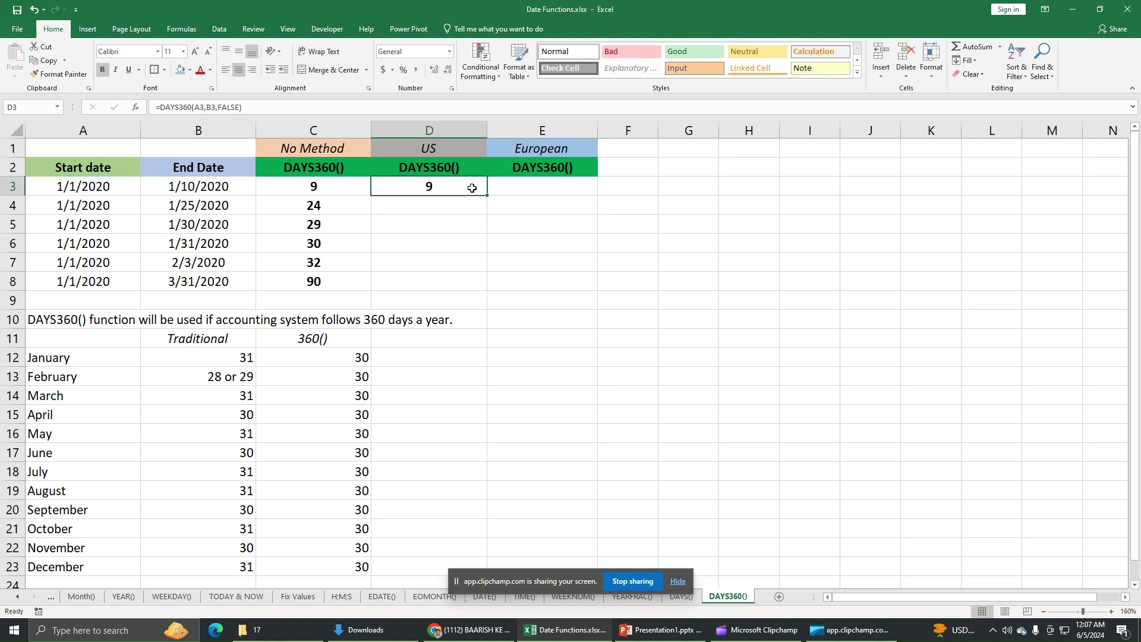
{"action": "left_click_drag", "start_coordinate": [487, 197], "coordinate": [488, 287]}
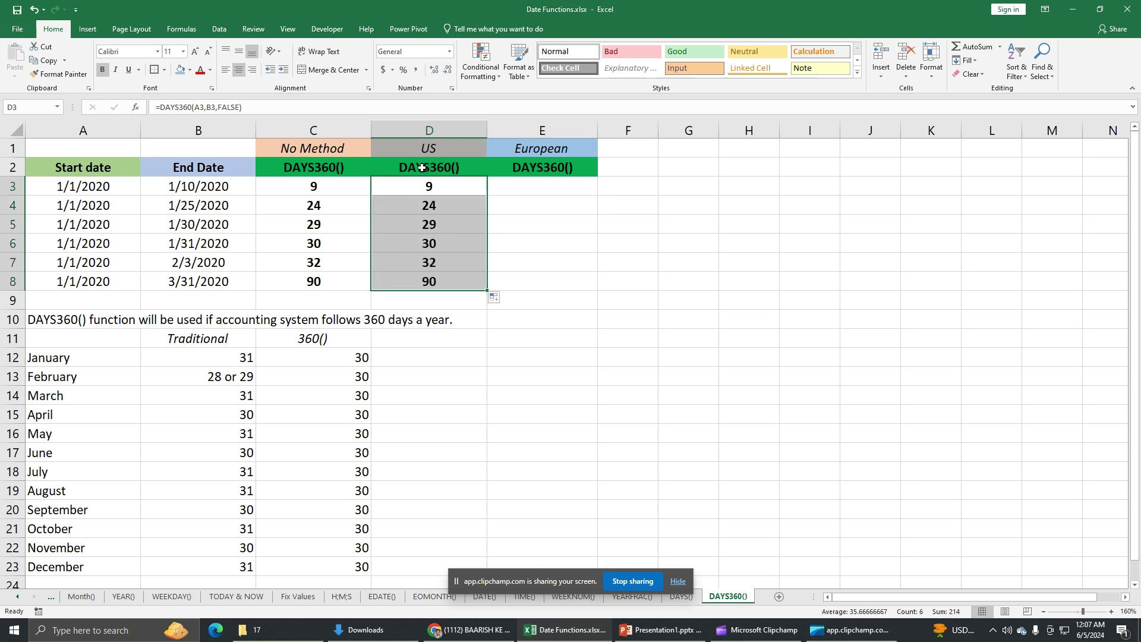
Enter =DAYS360(A3,B3,TRUE) in E3 for the European method and fill the formula down to E8.
{"action": "double_click", "coordinate": [523, 185]}
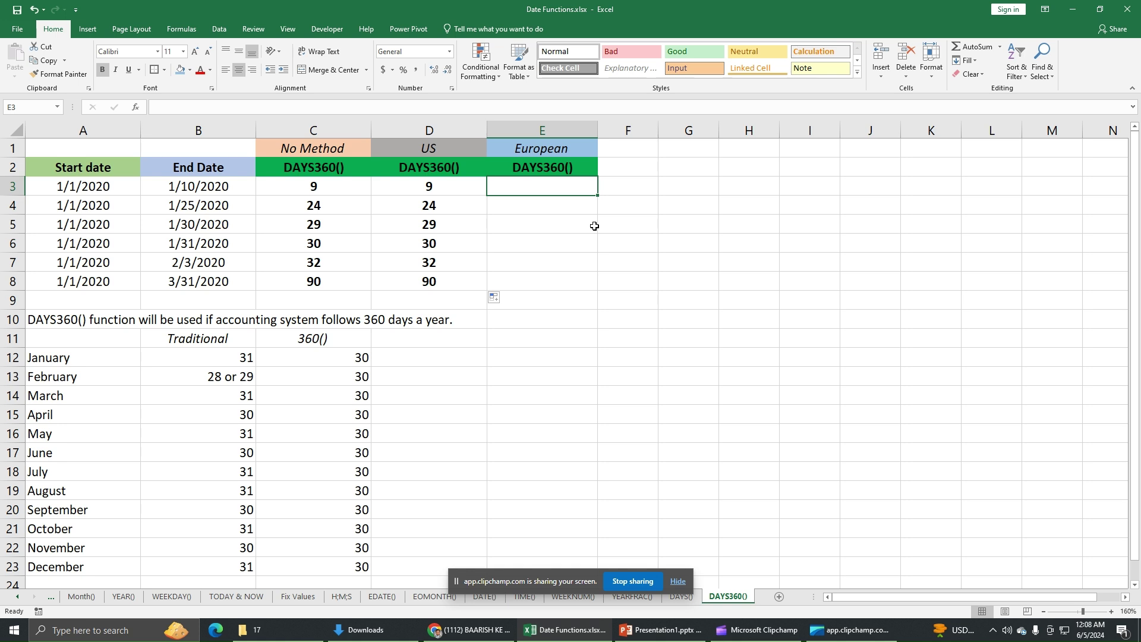
{"action": "type", "text": "="}
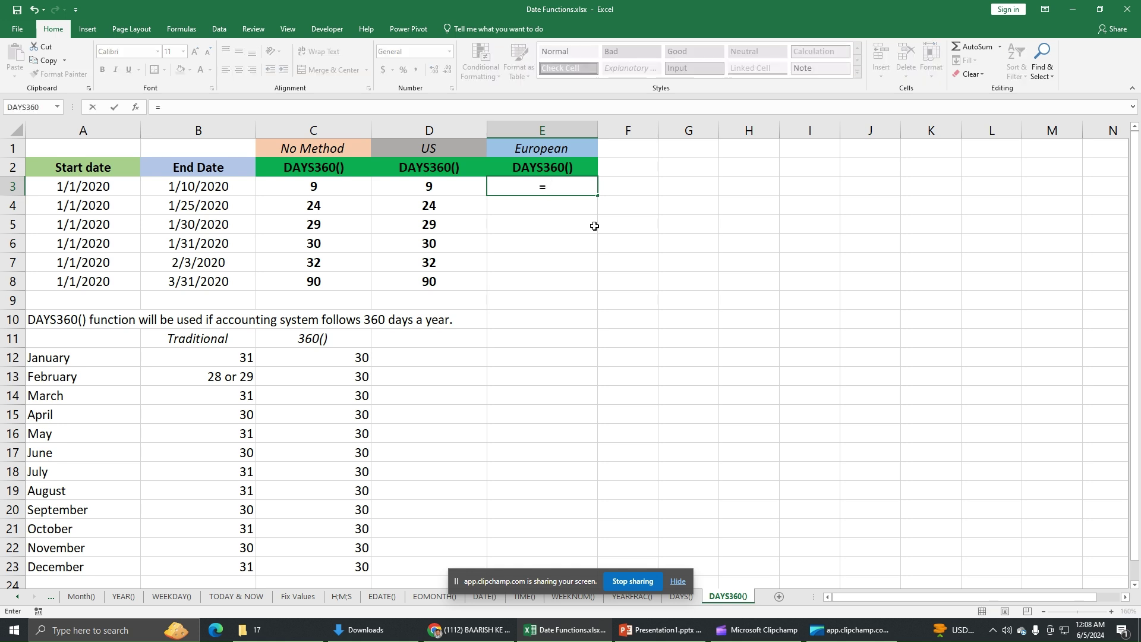
{"action": "type", "text": "dau"}
{"action": "key", "text": "BackSpace"}
{"action": "key", "text": "BackSpace"}
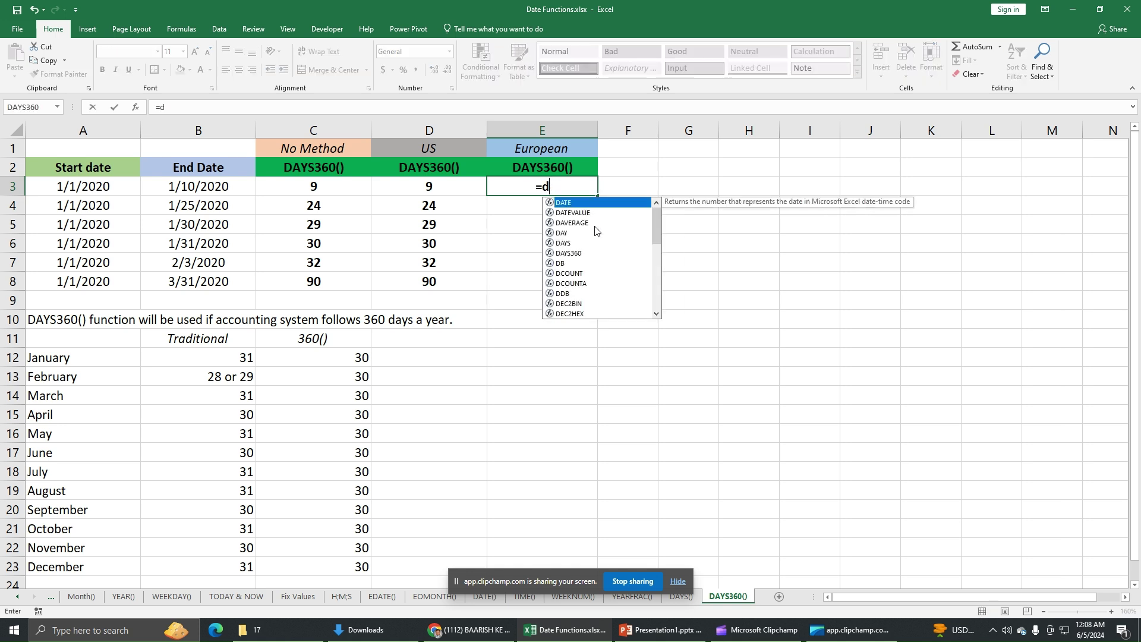
{"action": "type", "text": "ays"}
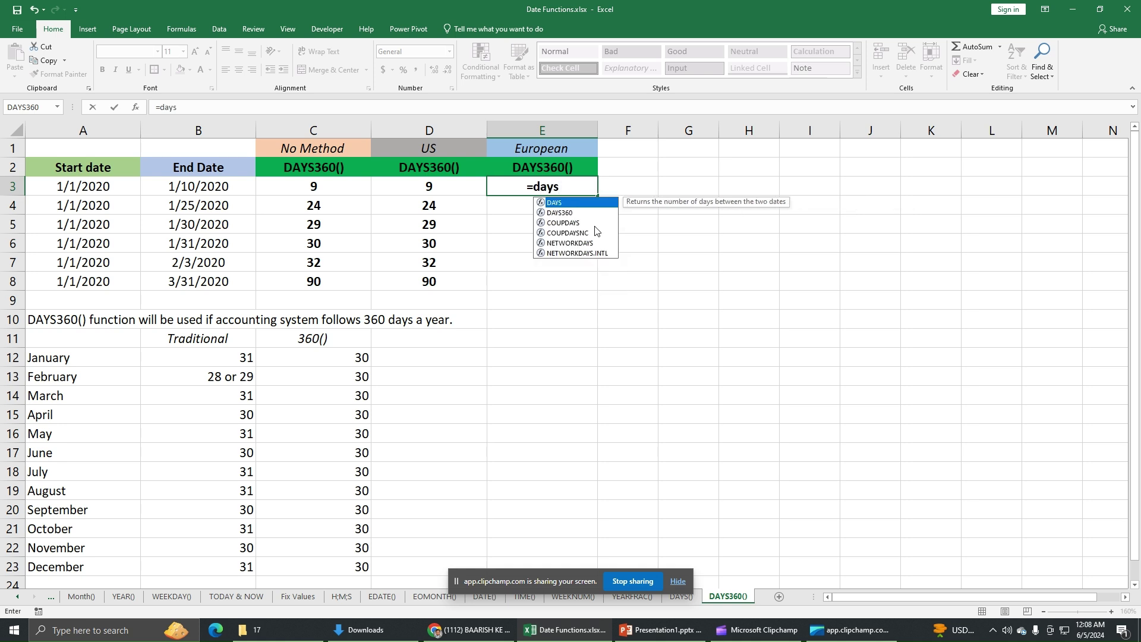
{"action": "double_click", "coordinate": [575, 213]}
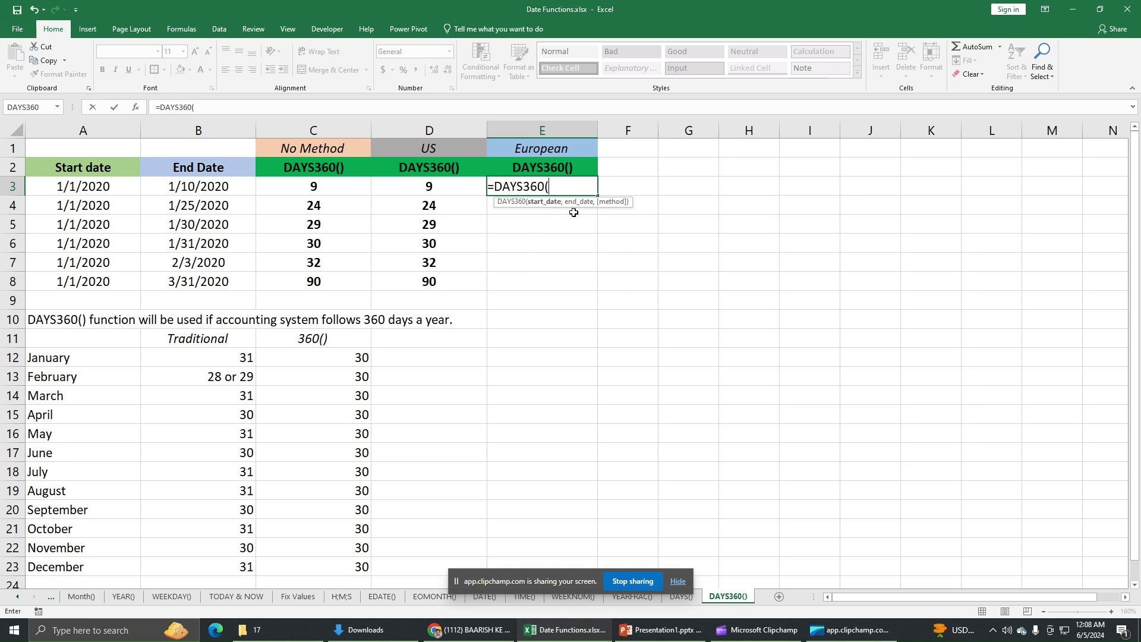
{"action": "left_click", "coordinate": [114, 189]}
{"action": "type", "text": ","}
{"action": "left_click", "coordinate": [164, 188]}
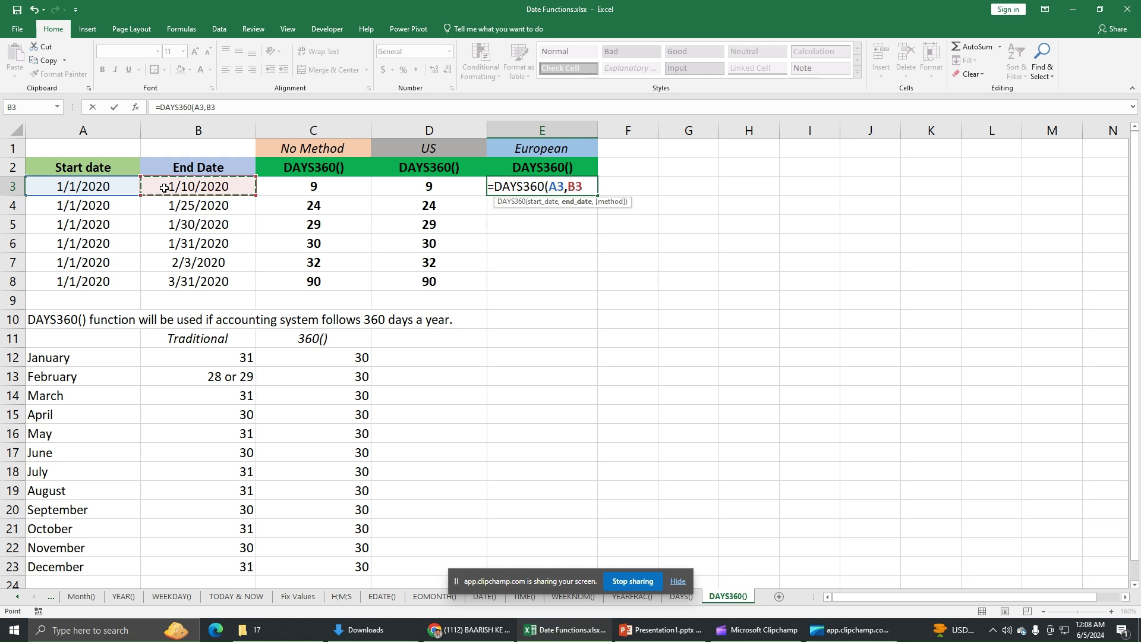
{"action": "type", "text": ","}
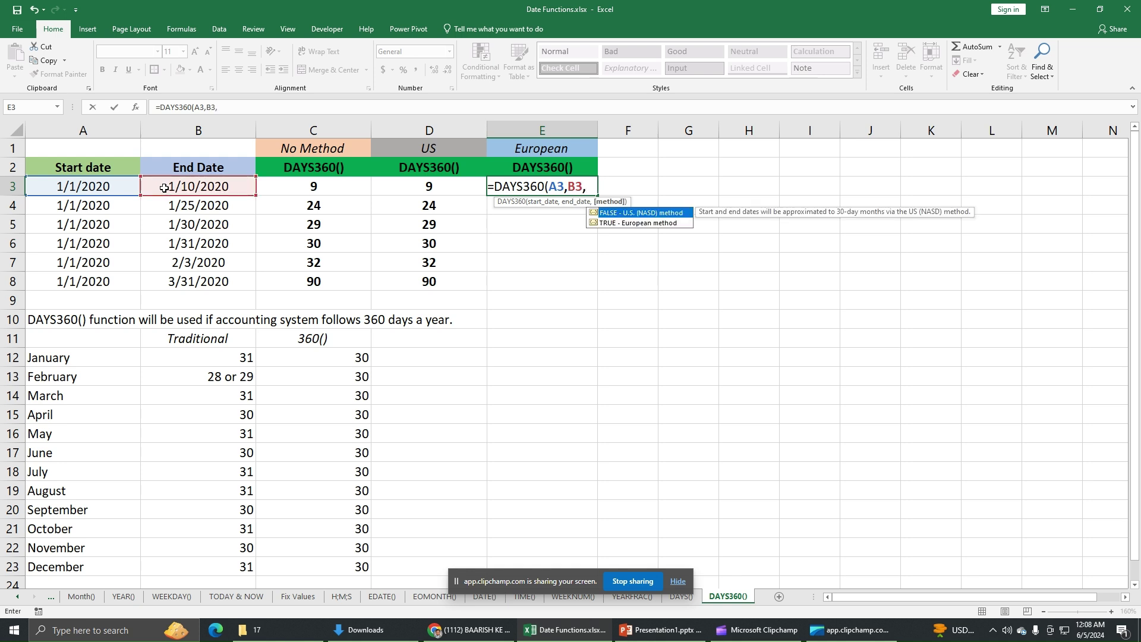
{"action": "double_click", "coordinate": [635, 223]}
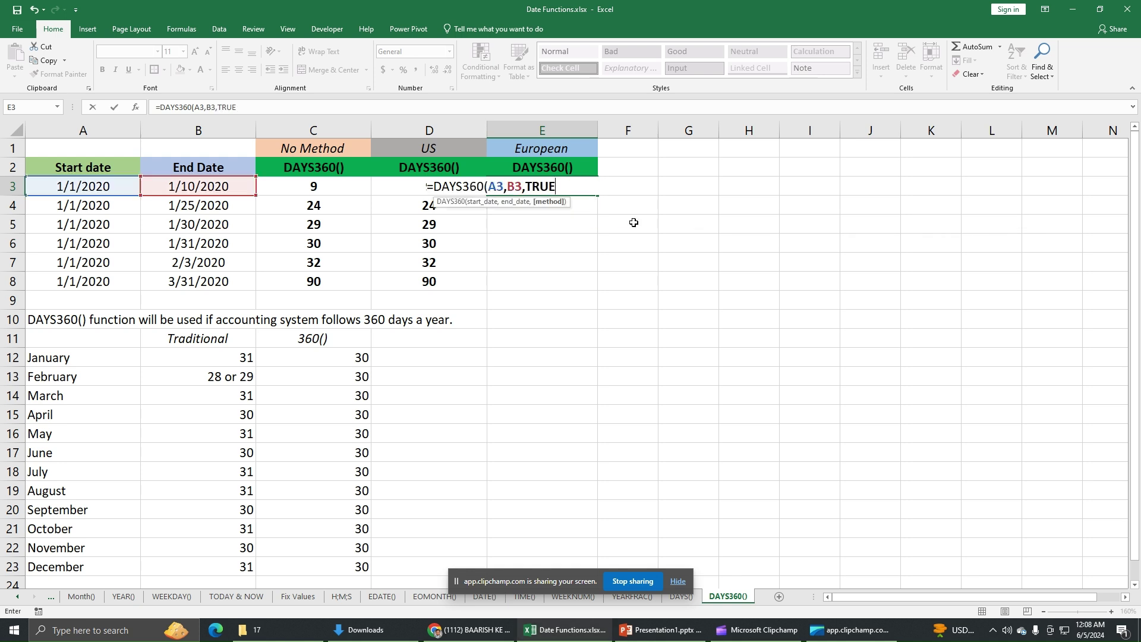
{"action": "type", "text": ")"}
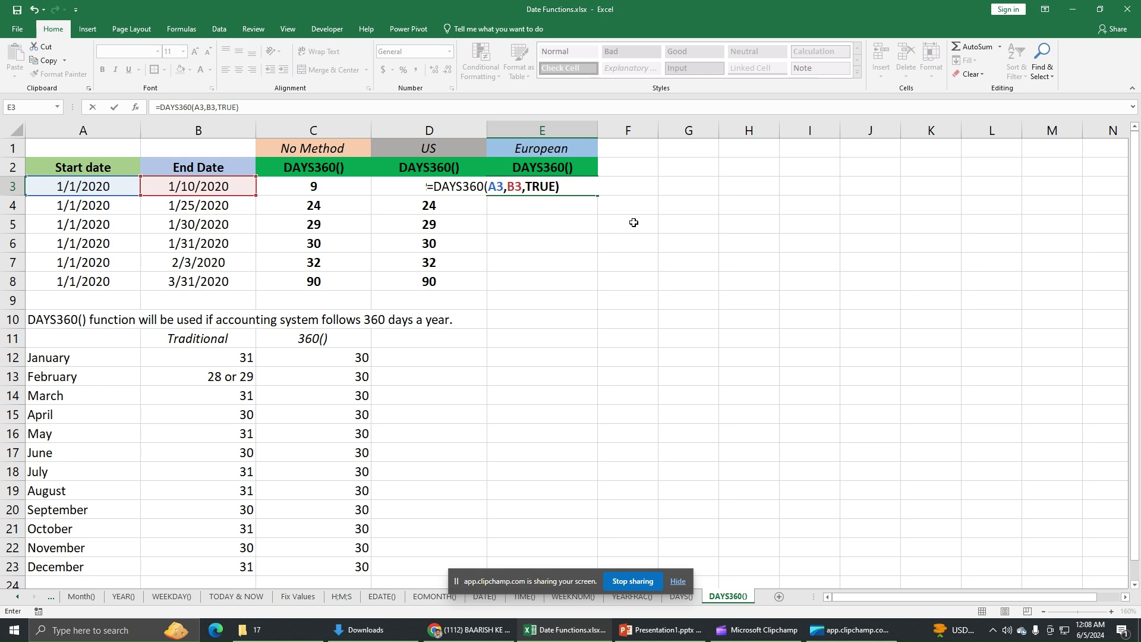
{"action": "key", "text": "Return"}
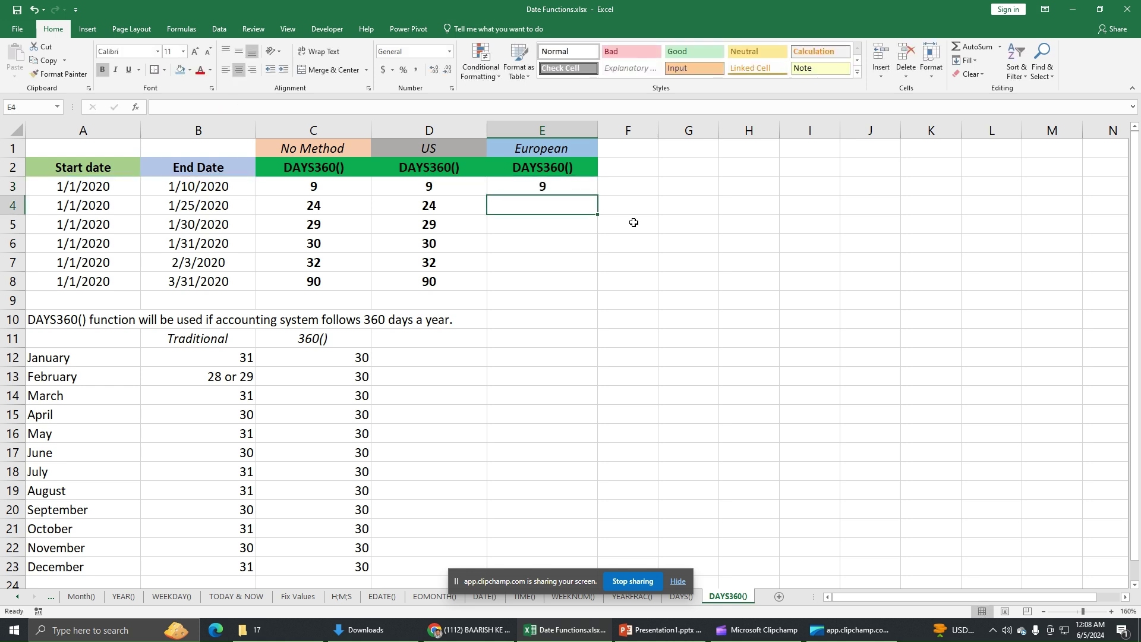
{"action": "left_click", "coordinate": [574, 189]}
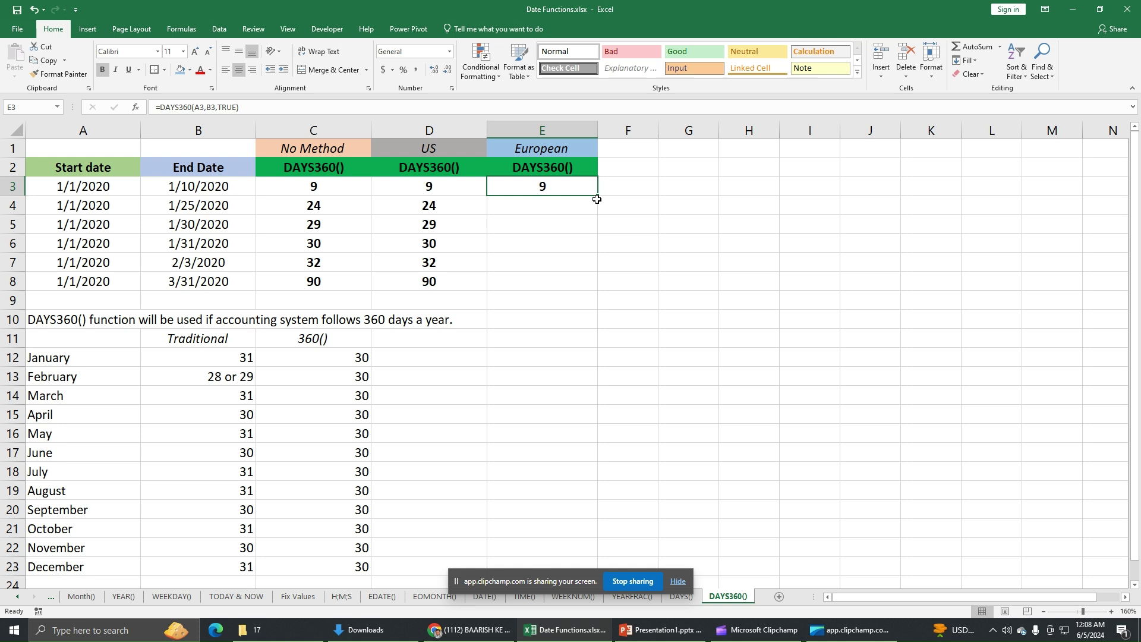
{"action": "left_click_drag", "start_coordinate": [596, 199], "coordinate": [597, 285]}
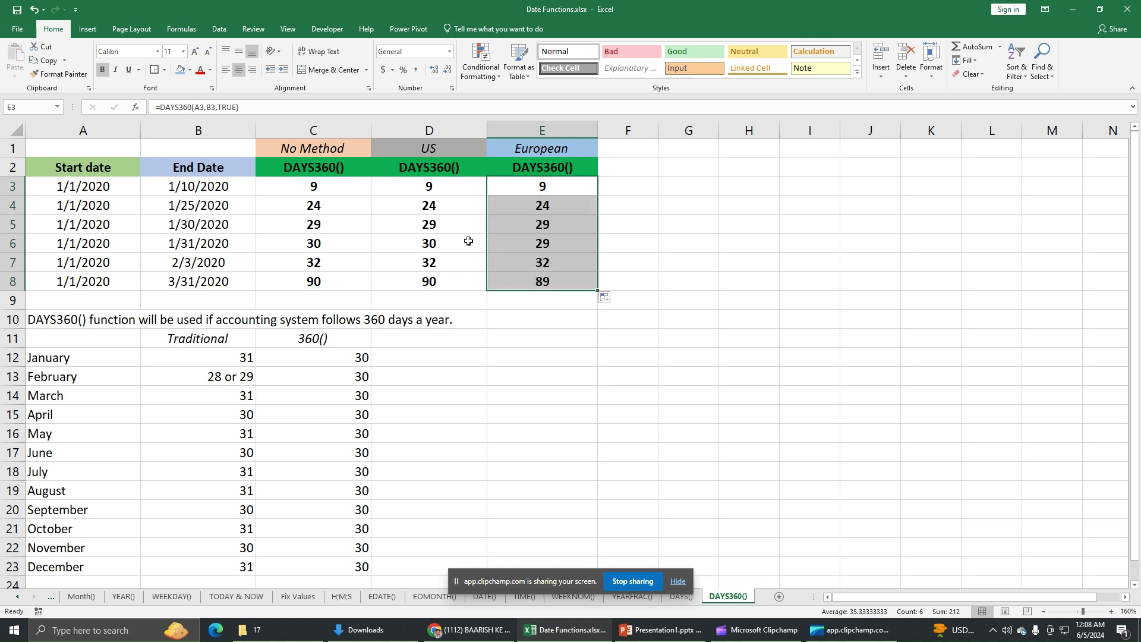
Compare the No Method, US and European DAYS360 results for the January end dates in rows 3 to 6.
{"action": "left_click_drag", "start_coordinate": [81, 188], "coordinate": [173, 188]}
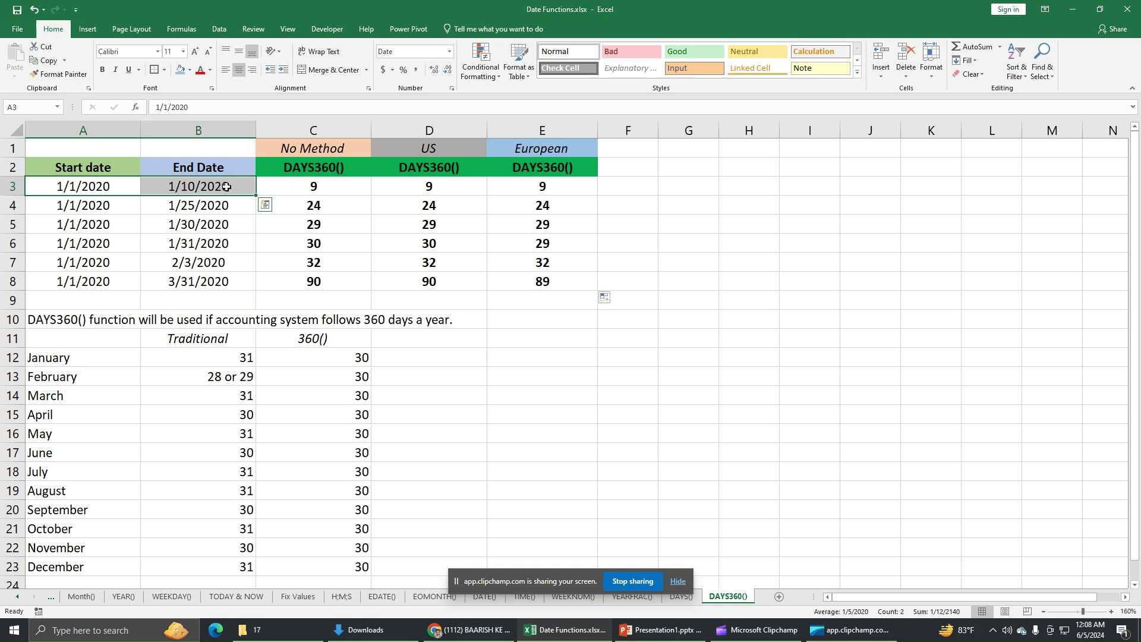
{"action": "left_click", "coordinate": [304, 190]}
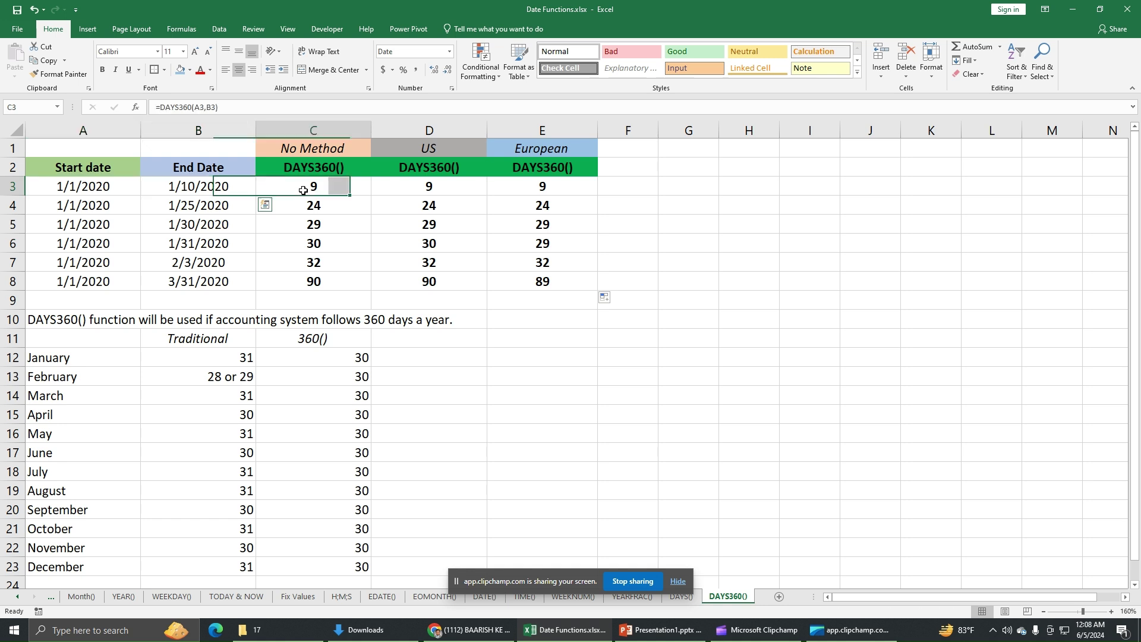
{"action": "left_click_drag", "start_coordinate": [325, 188], "coordinate": [534, 188]}
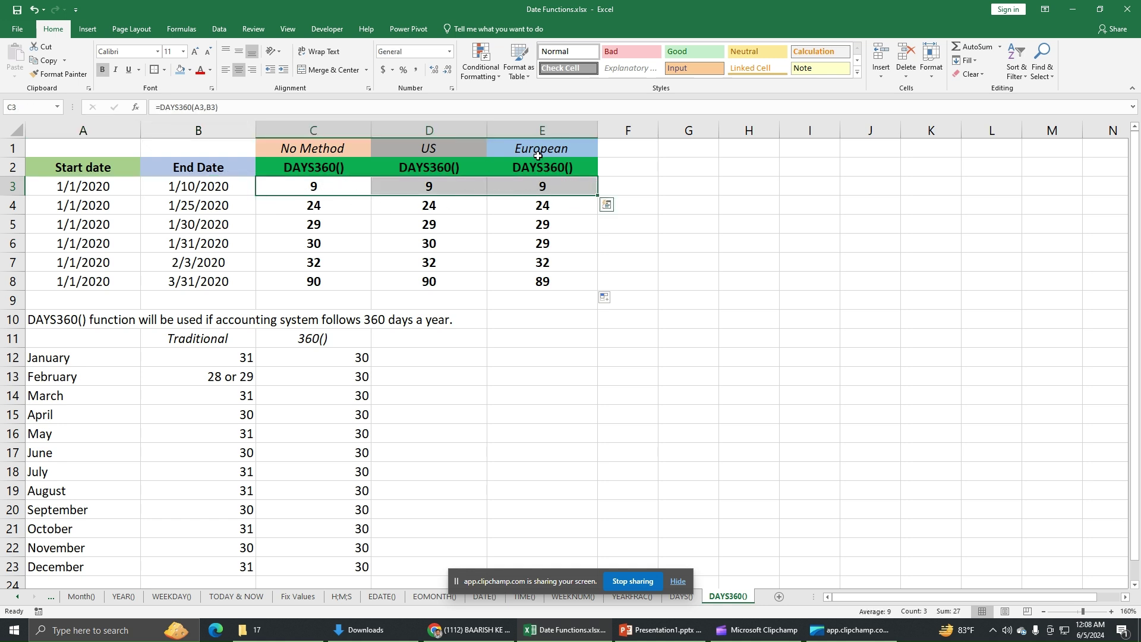
{"action": "left_click", "coordinate": [84, 211]}
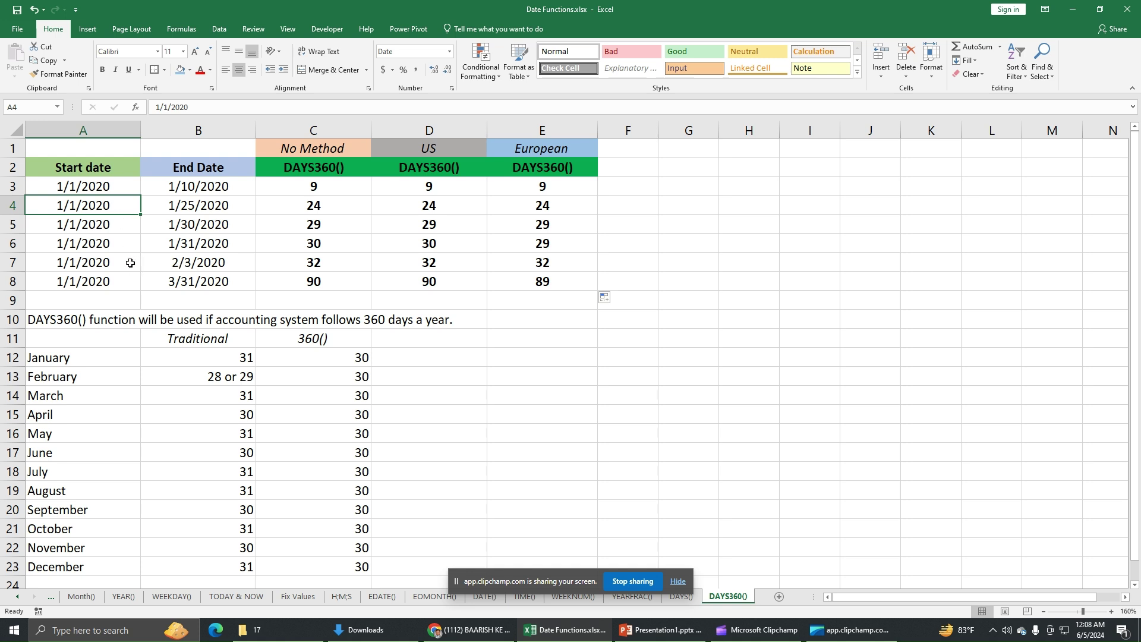
{"action": "left_click_drag", "start_coordinate": [119, 262], "coordinate": [198, 189]}
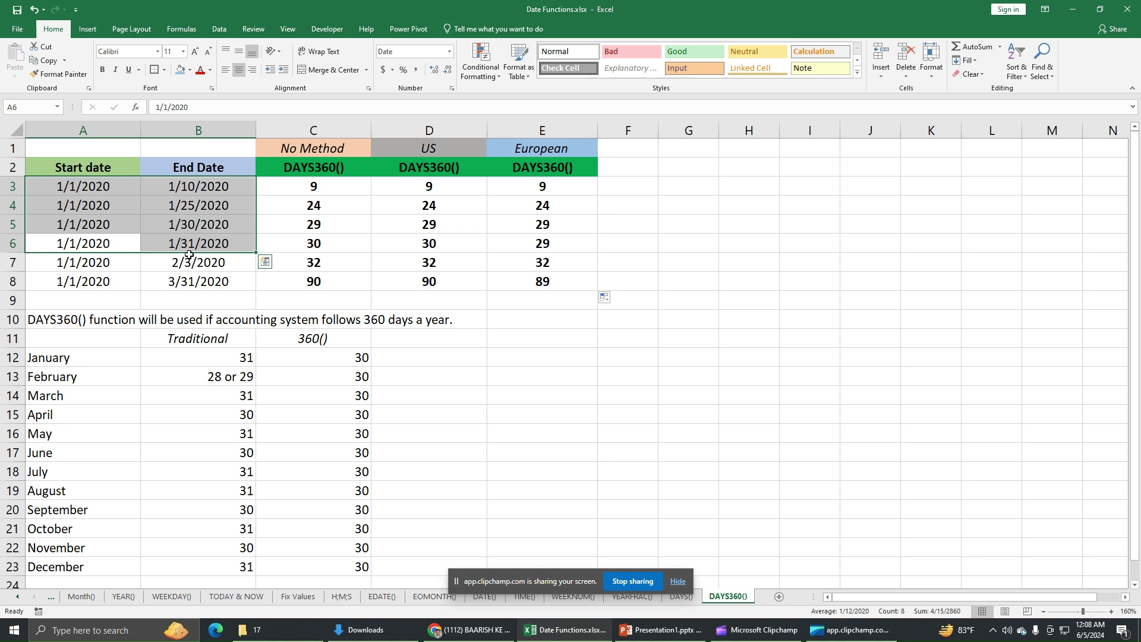
{"action": "left_click", "coordinate": [133, 206]}
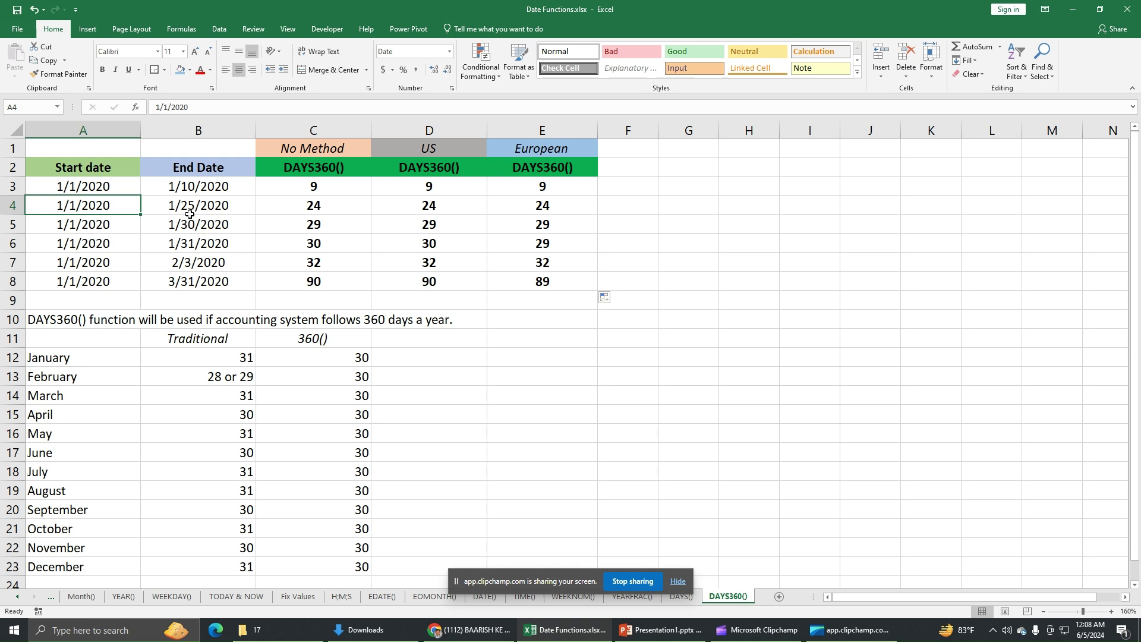
{"action": "left_click_drag", "start_coordinate": [298, 207], "coordinate": [580, 206]}
{"action": "left_click", "coordinate": [110, 227]}
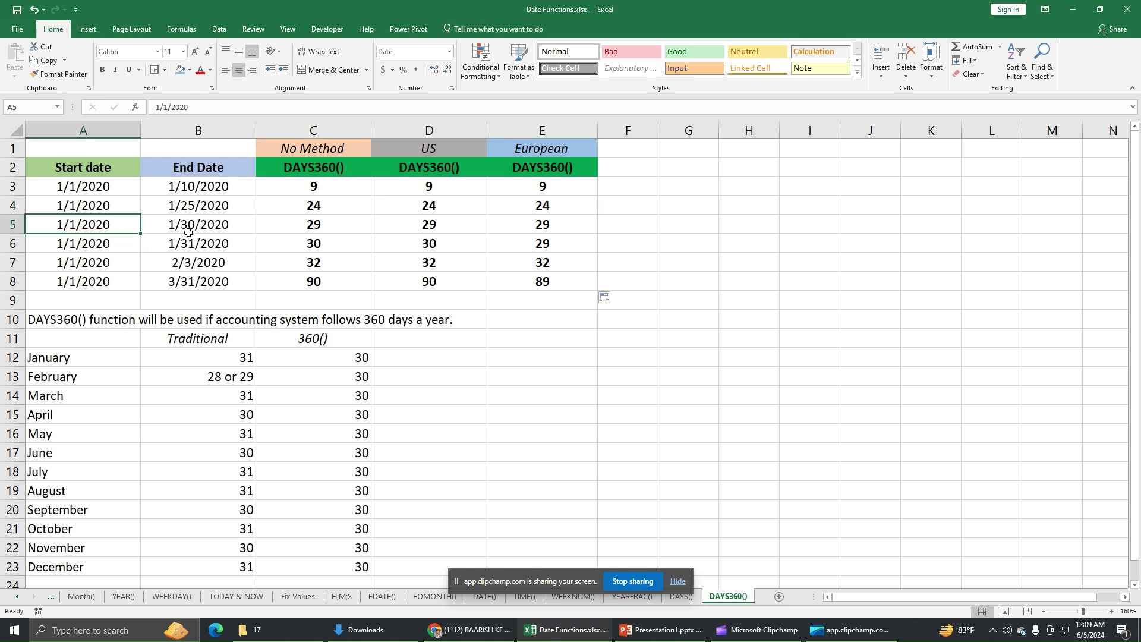
{"action": "left_click_drag", "start_coordinate": [315, 224], "coordinate": [511, 229]}
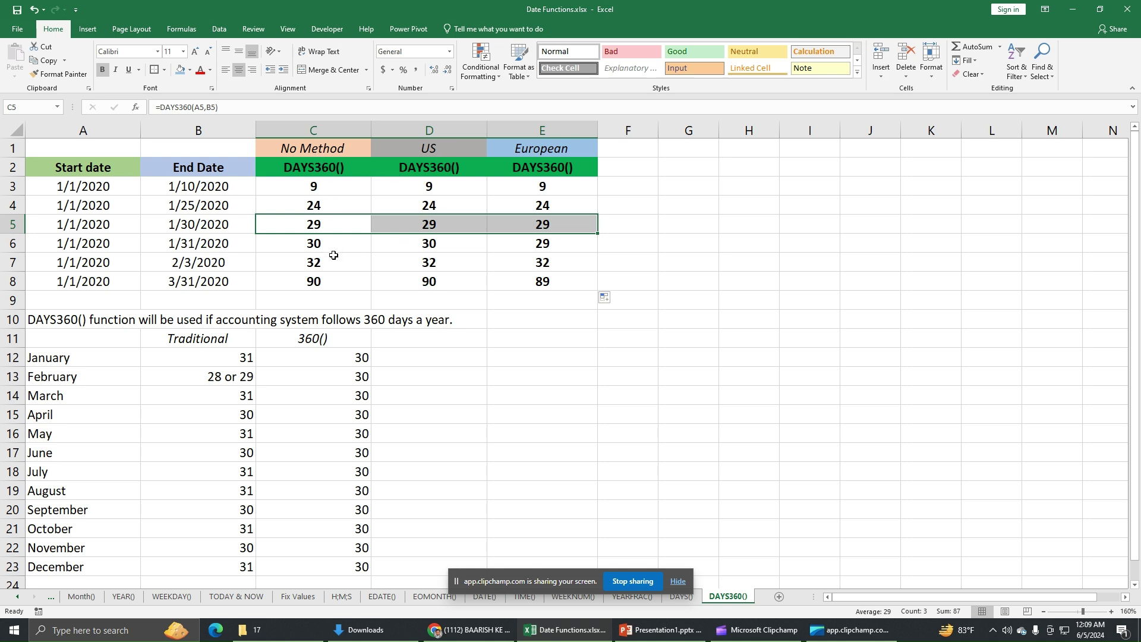
{"action": "left_click_drag", "start_coordinate": [332, 247], "coordinate": [371, 245]}
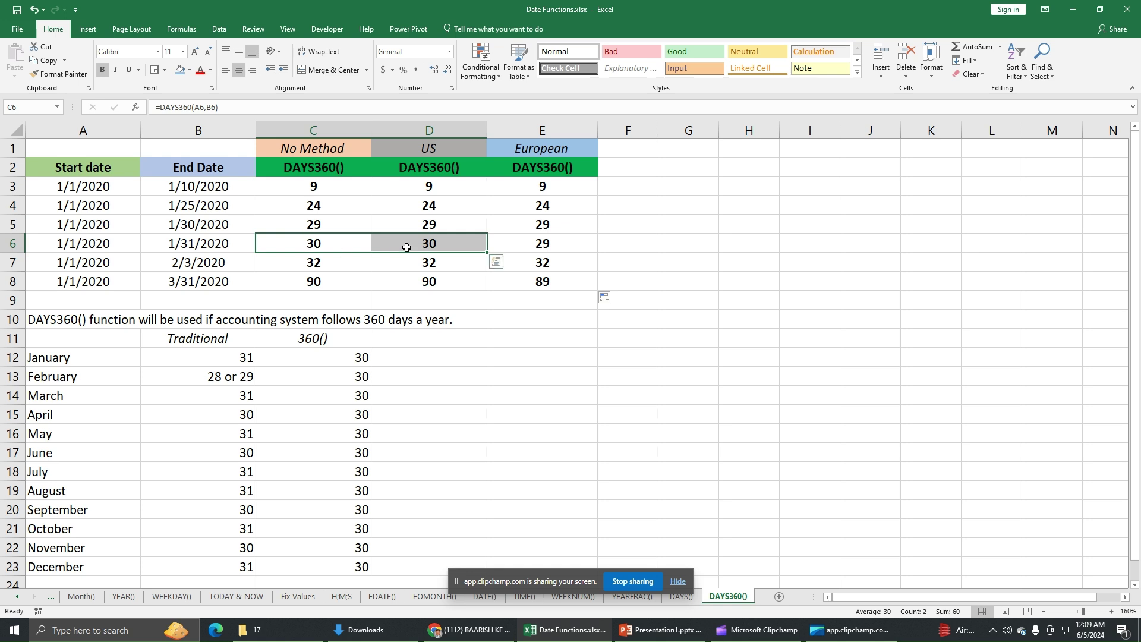
{"action": "left_click", "coordinate": [530, 243]}
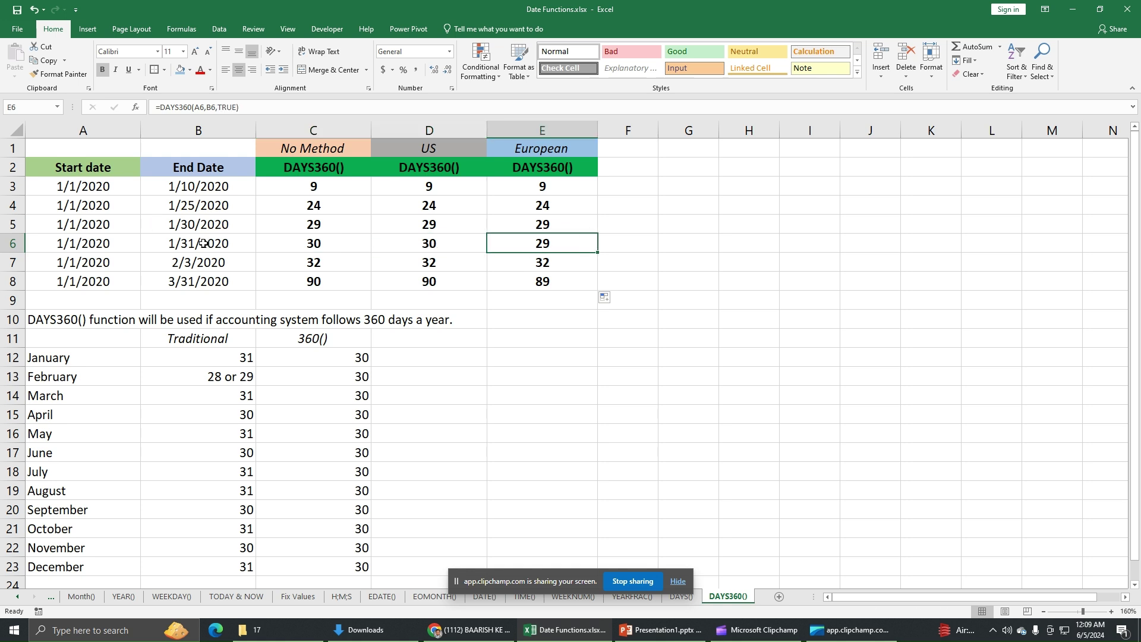
{"action": "left_click", "coordinate": [195, 226]}
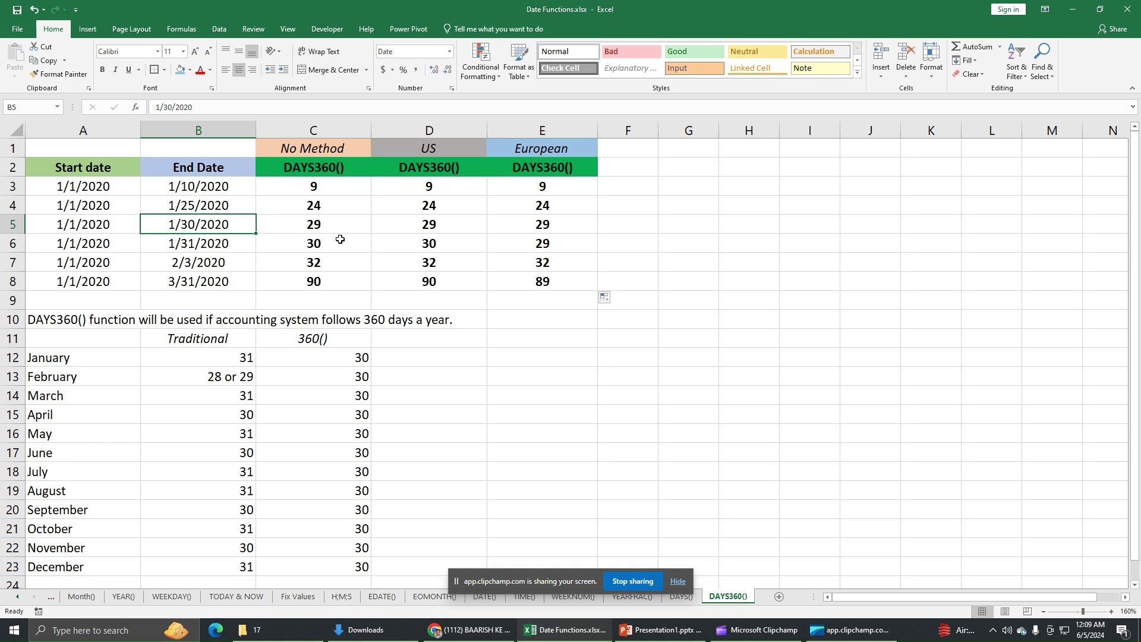
{"action": "left_click_drag", "start_coordinate": [357, 225], "coordinate": [522, 226]}
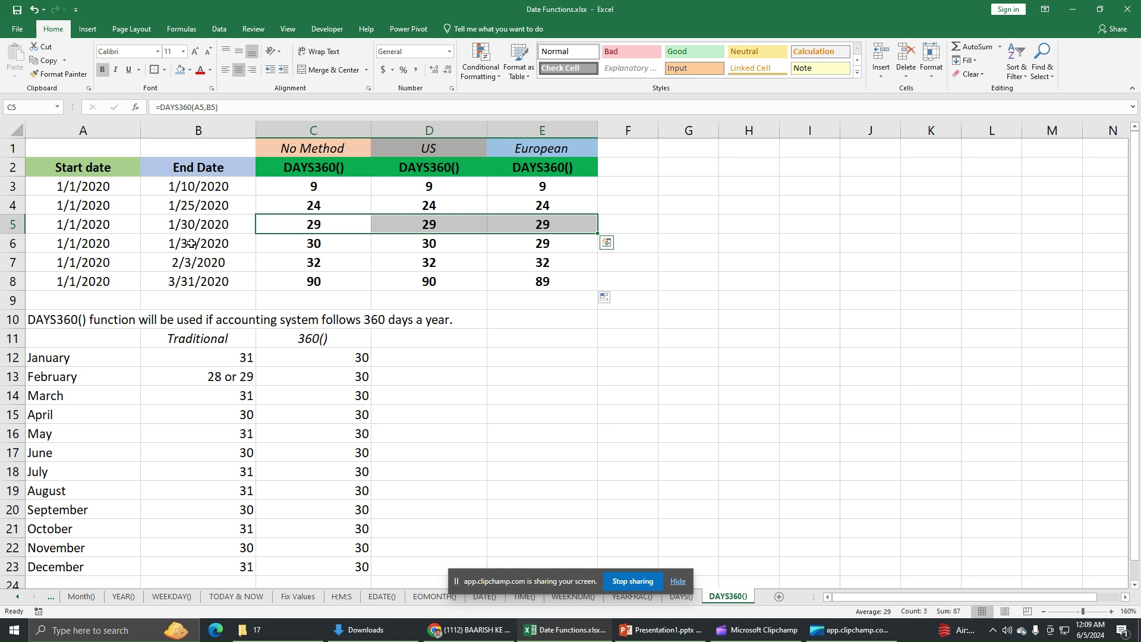
{"action": "left_click_drag", "start_coordinate": [290, 245], "coordinate": [387, 243]}
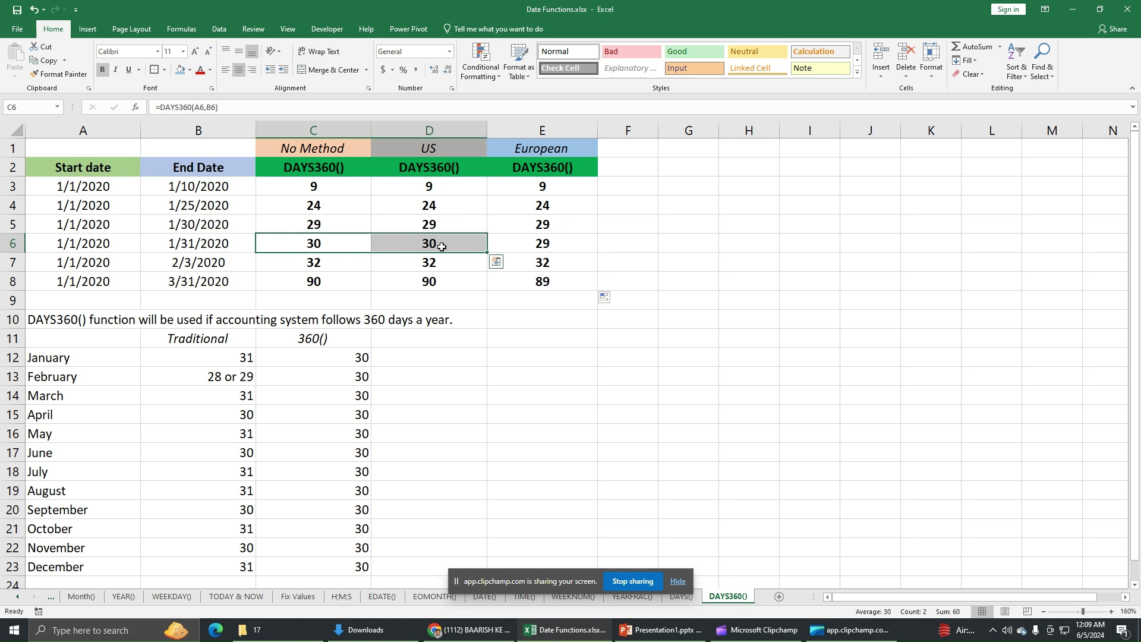
{"action": "left_click", "coordinate": [512, 247]}
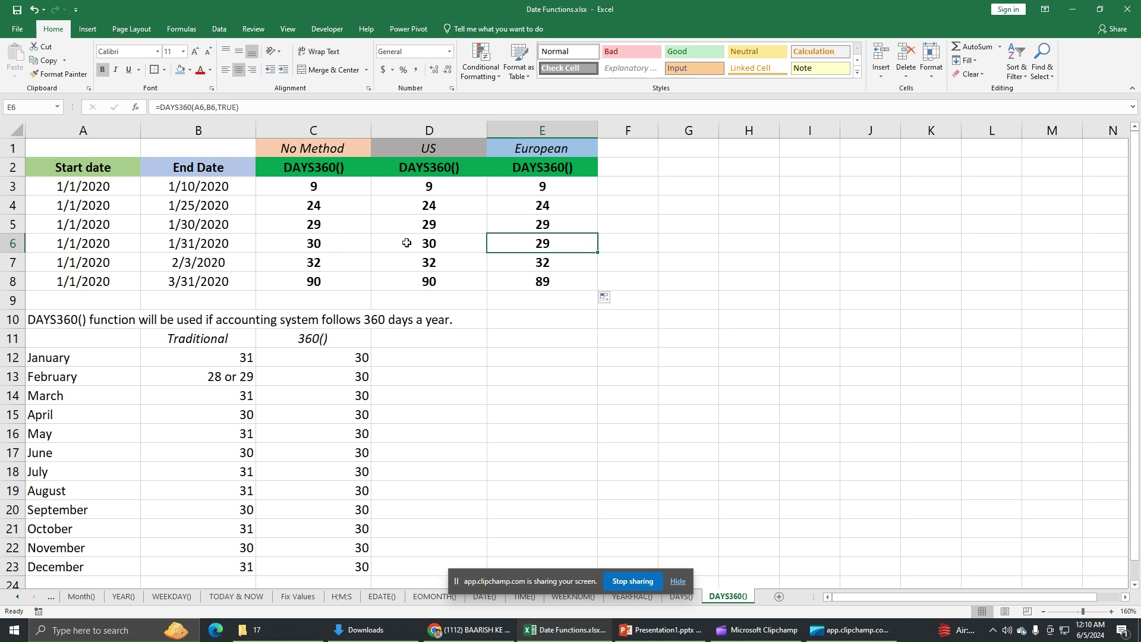
Compare the three DAYS360 results for the 2/3/2020 and 3/31/2020 end dates, checking the latter against the 1/31/2020 row.
{"action": "left_click", "coordinate": [85, 264]}
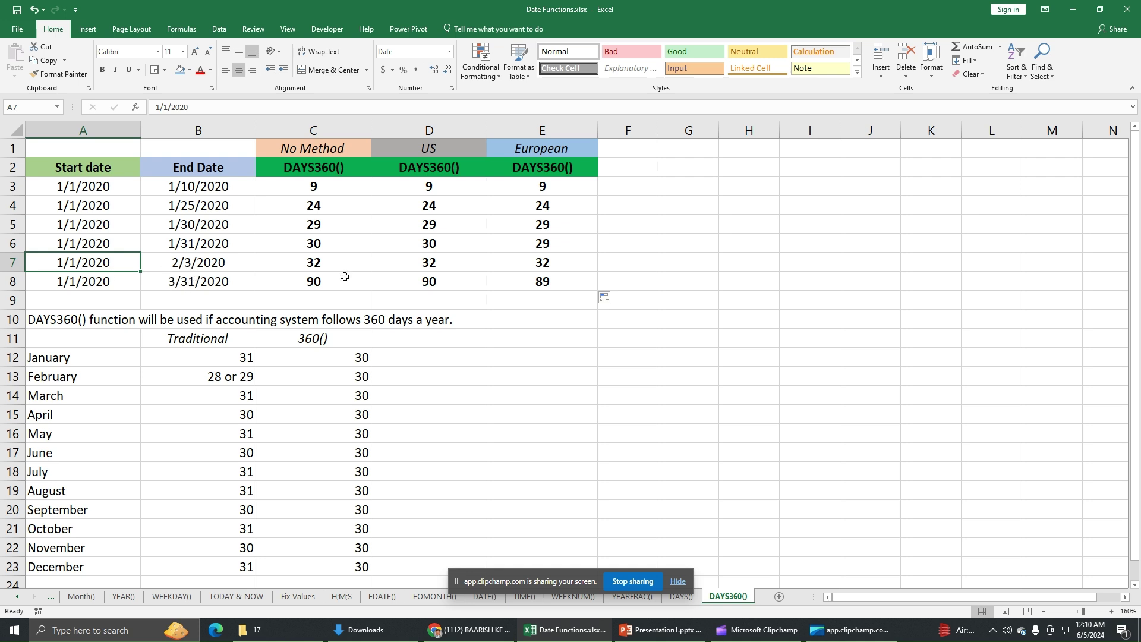
{"action": "left_click_drag", "start_coordinate": [337, 266], "coordinate": [517, 262]}
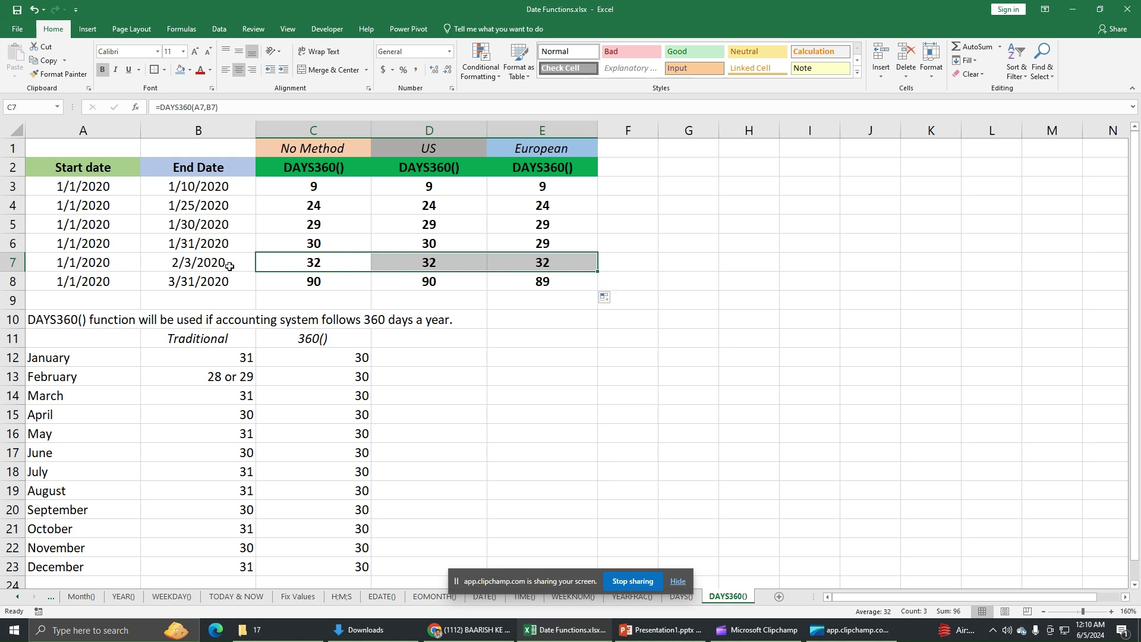
{"action": "left_click_drag", "start_coordinate": [353, 261], "coordinate": [525, 262]}
{"action": "left_click_drag", "start_coordinate": [111, 283], "coordinate": [248, 281]}
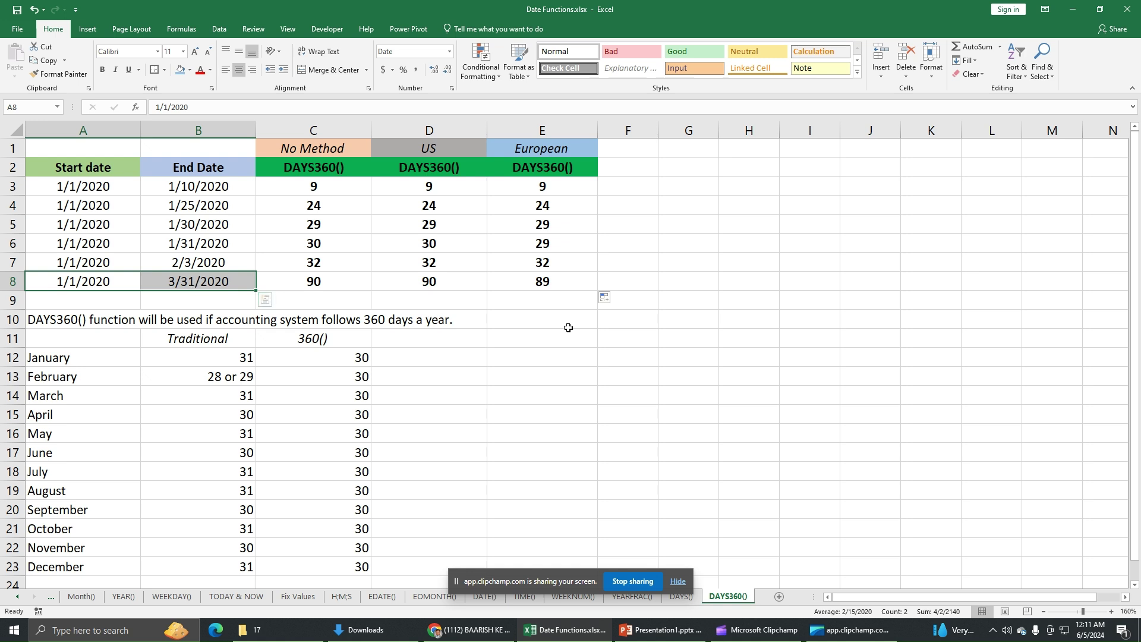
{"action": "left_click", "coordinate": [545, 282]}
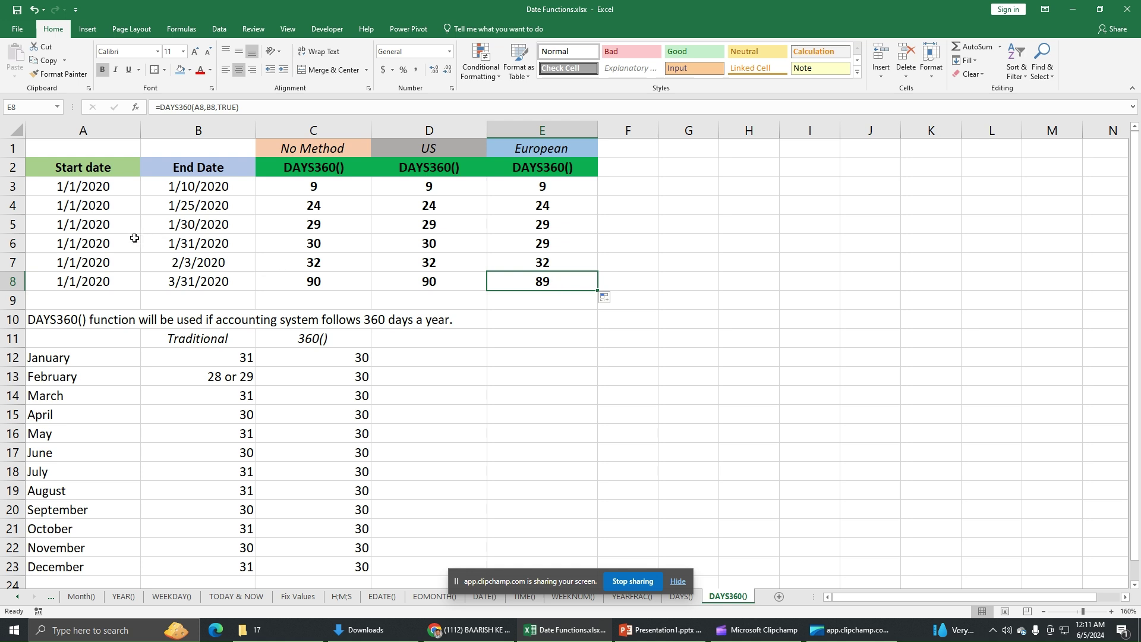
{"action": "left_click_drag", "start_coordinate": [126, 241], "coordinate": [163, 241]}
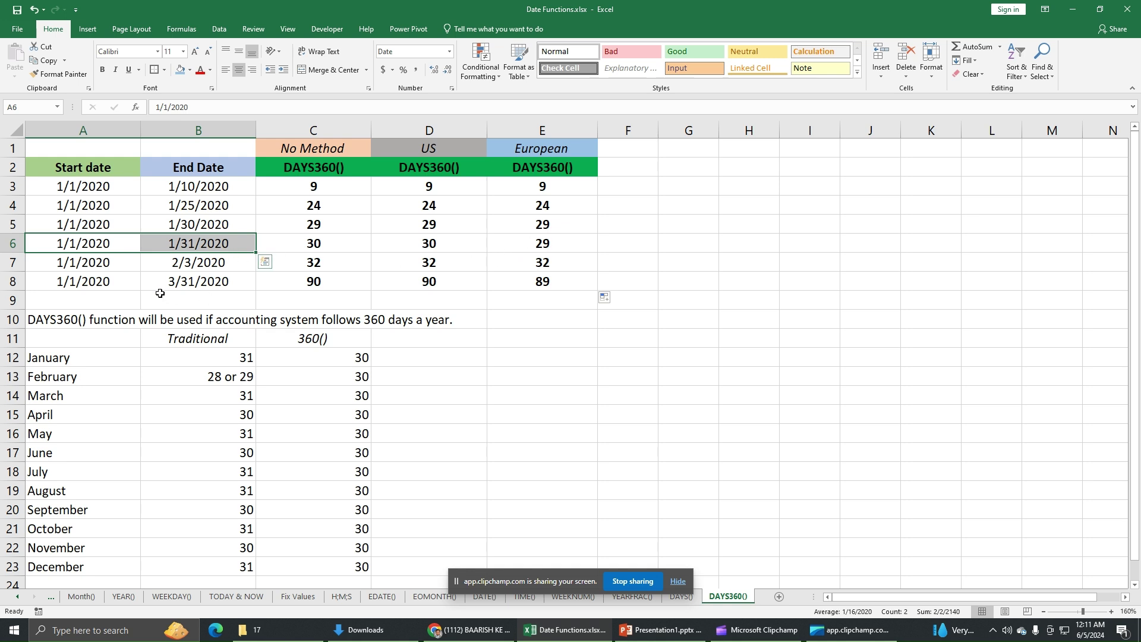
{"action": "left_click", "coordinate": [85, 285]}
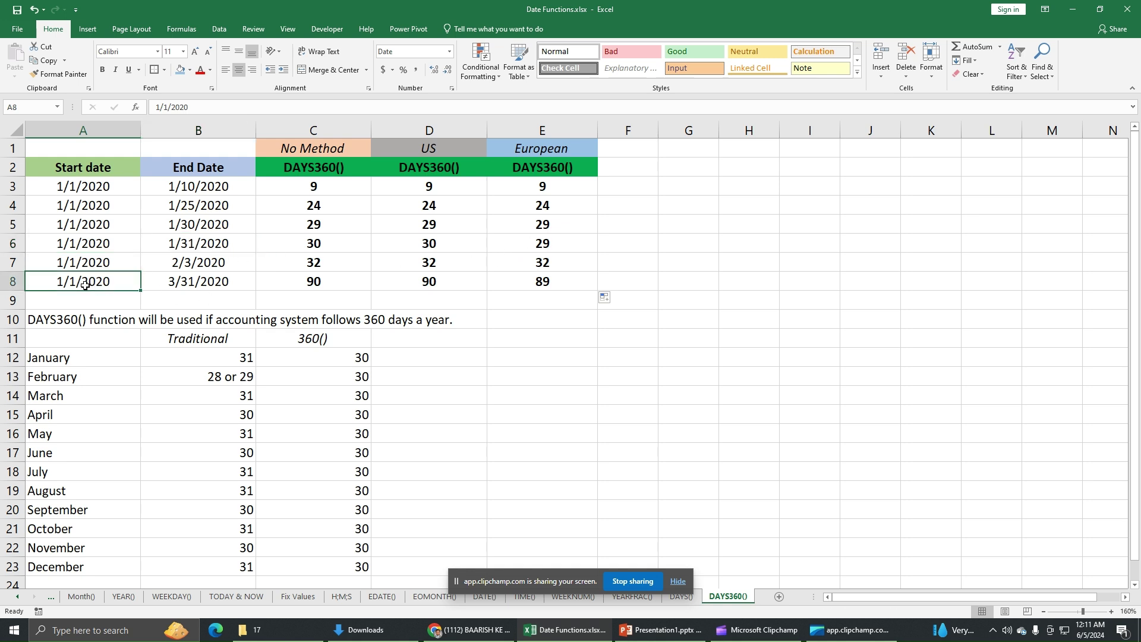
{"action": "left_click_drag", "start_coordinate": [85, 285], "coordinate": [230, 284]}
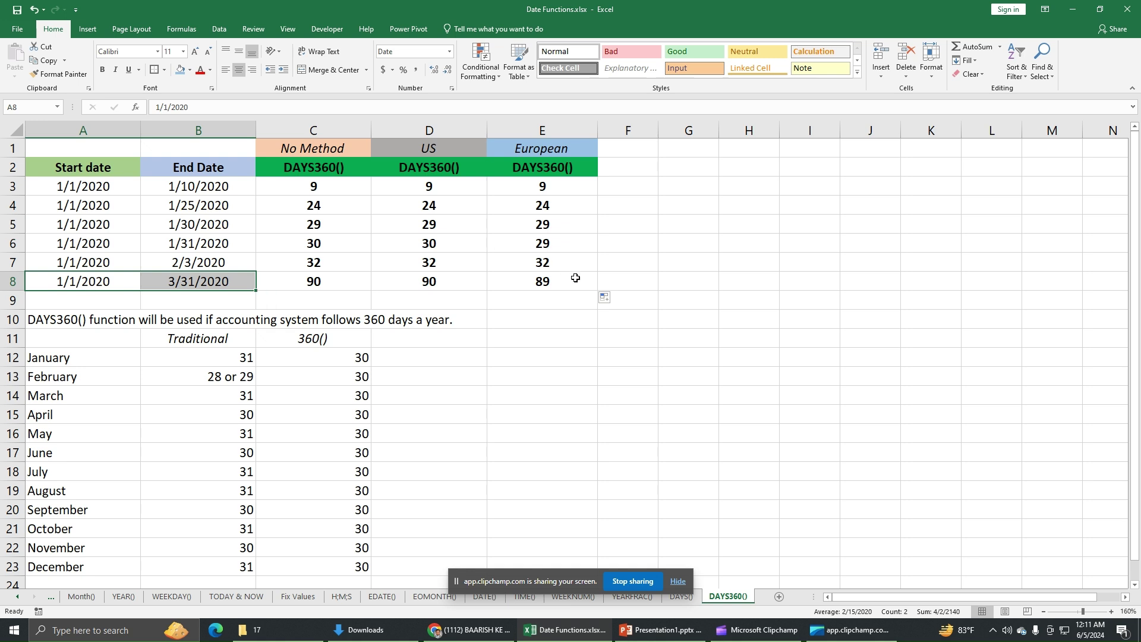
{"action": "left_click", "coordinate": [666, 381]}
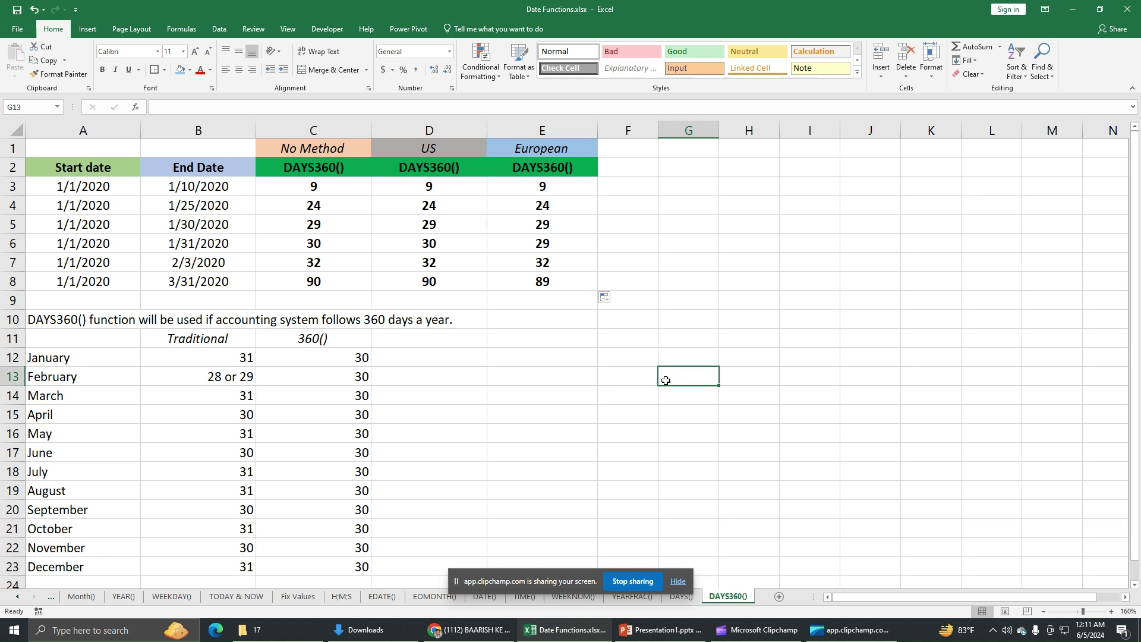
{"action": "left_click", "coordinate": [656, 412]}
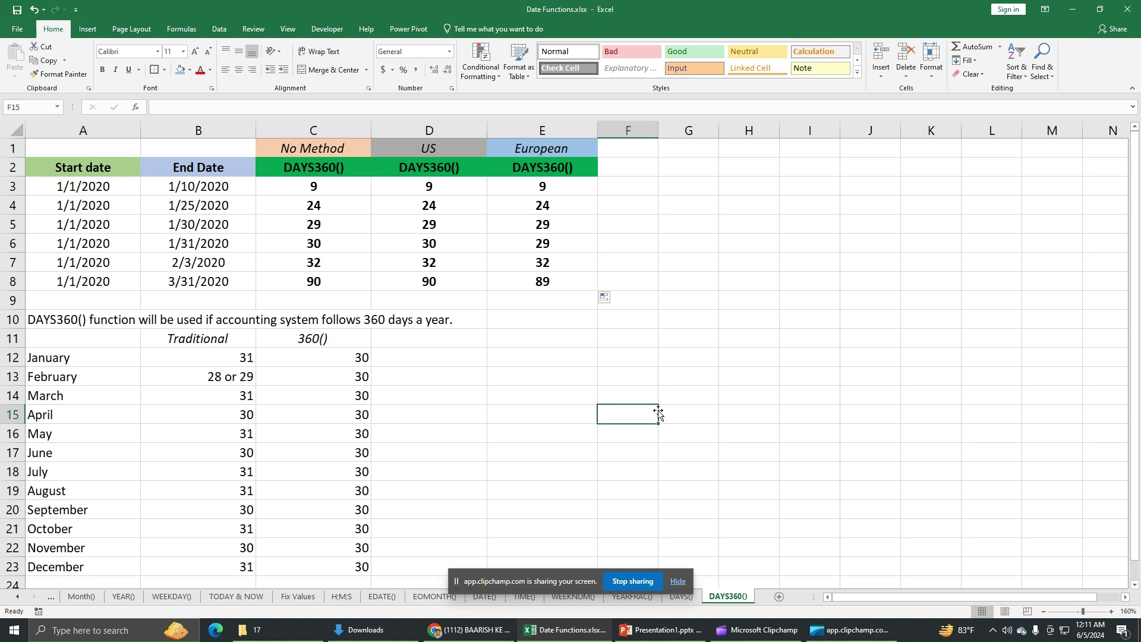